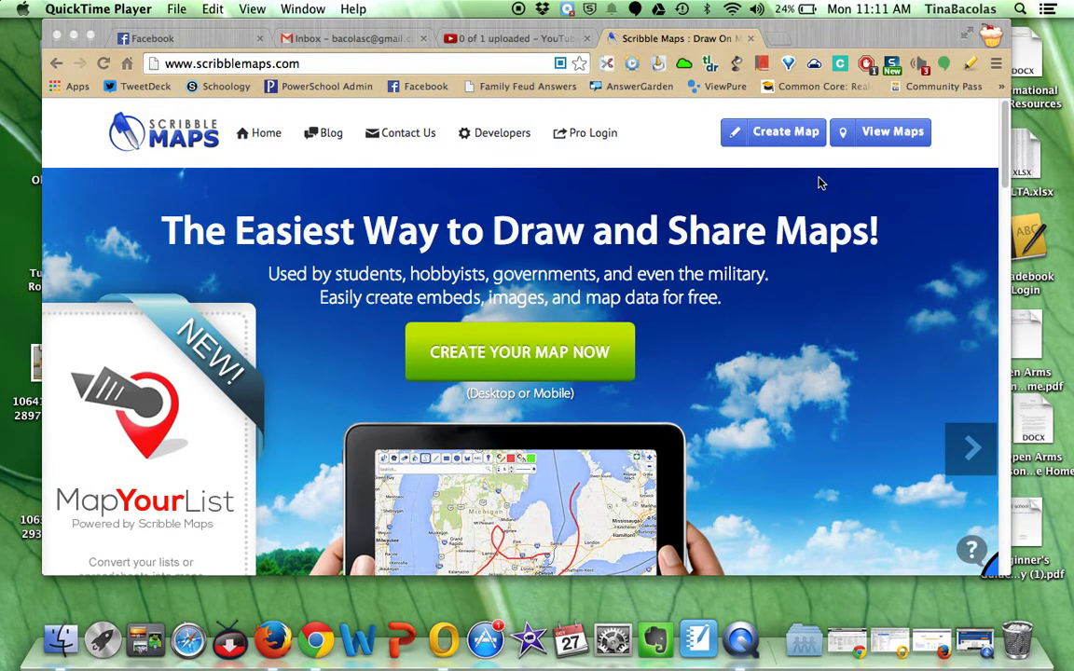
- Start a new map from Create Map in the header and enlarge the browser window
{"action": "scroll", "coordinate": [625, 352], "scroll_direction": "down", "scroll_amount": 3}
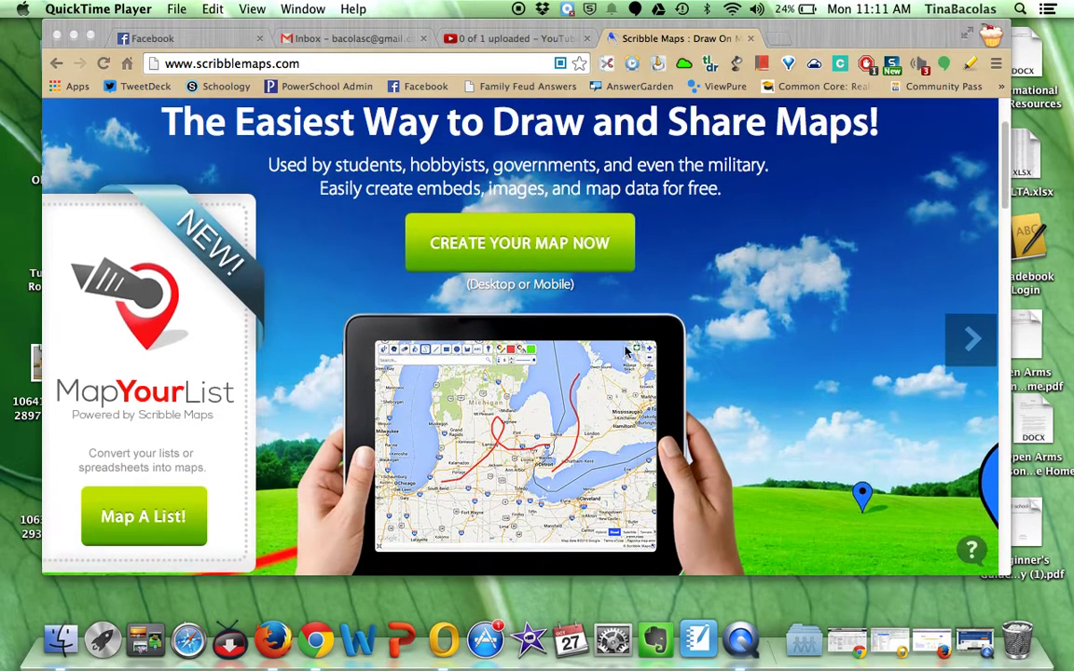
{"action": "scroll", "coordinate": [709, 242], "scroll_direction": "up", "scroll_amount": 3}
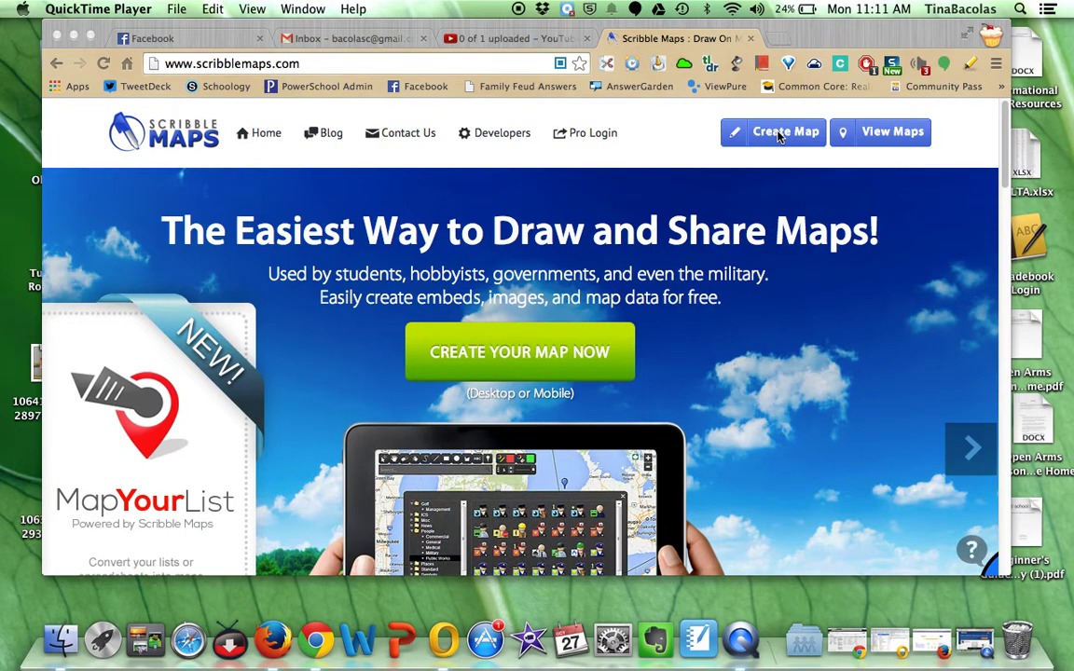
{"action": "left_click", "coordinate": [780, 137]}
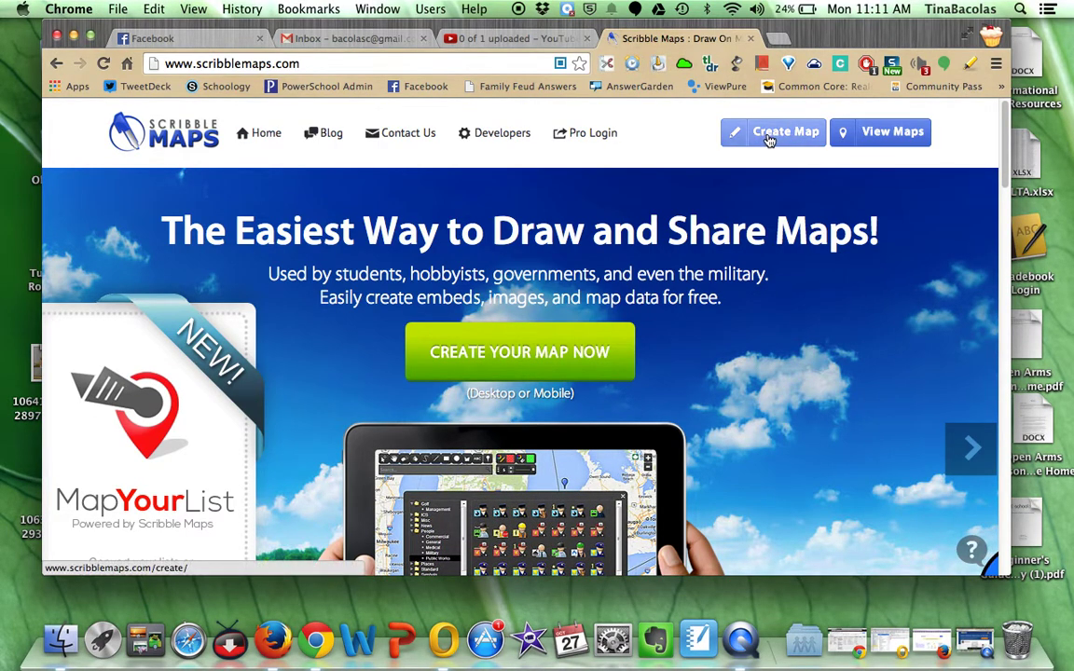
{"action": "left_click", "coordinate": [774, 137]}
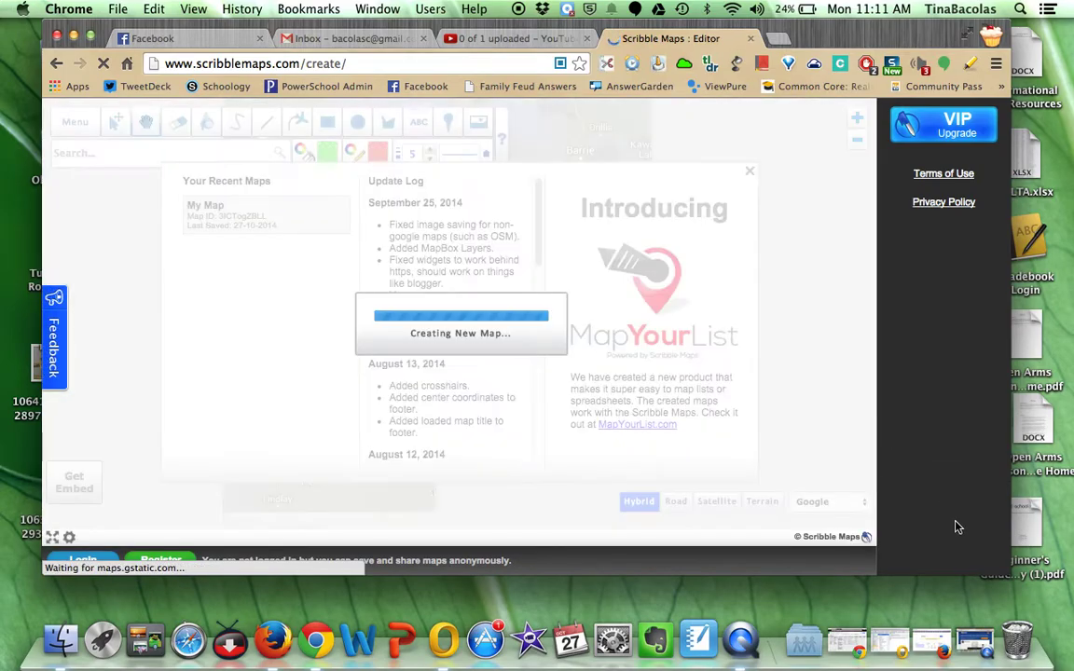
{"action": "left_click_drag", "start_coordinate": [1011, 575], "coordinate": [1067, 625]}
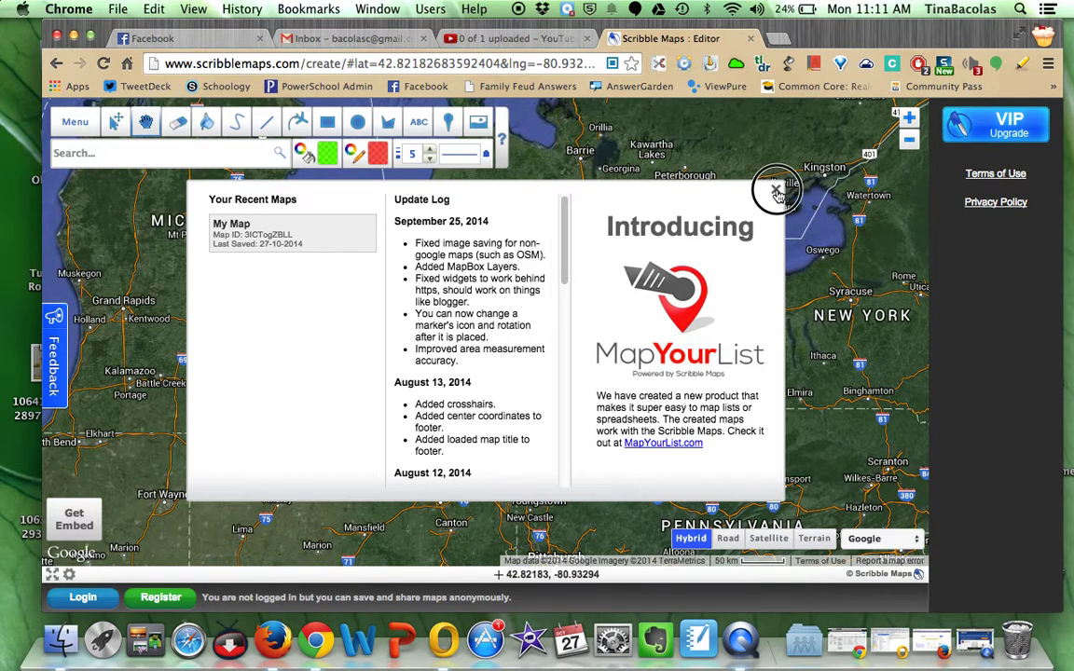
- Close the welcome panel and preview the Satellite, Road and Terrain map styles
{"action": "left_click", "coordinate": [775, 192]}
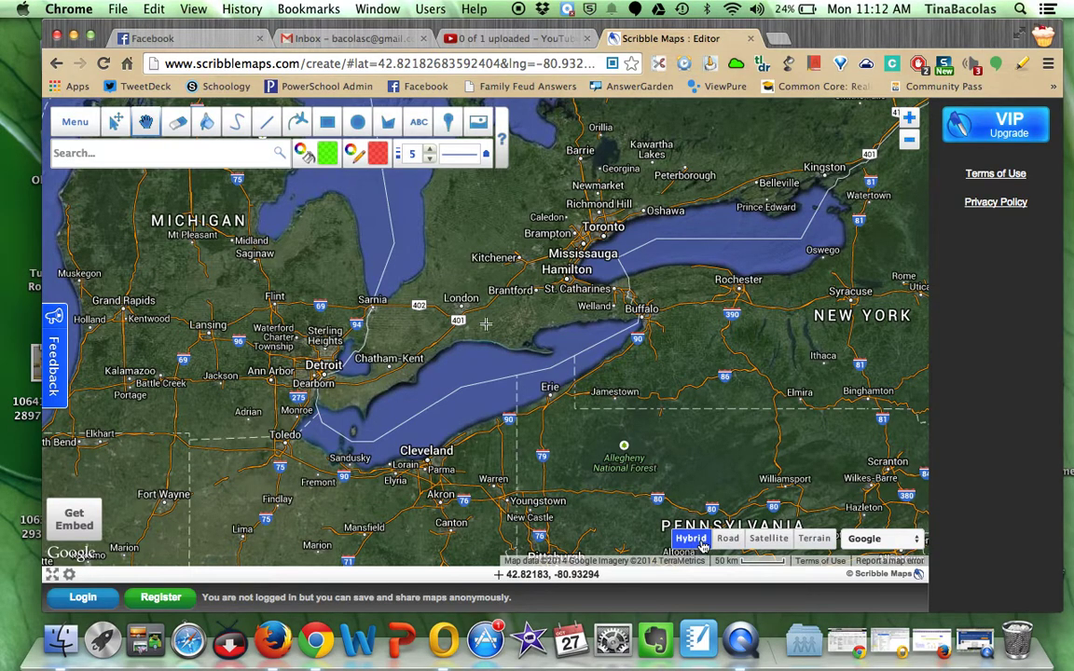
{"action": "left_click", "coordinate": [769, 548]}
{"action": "left_click", "coordinate": [726, 542]}
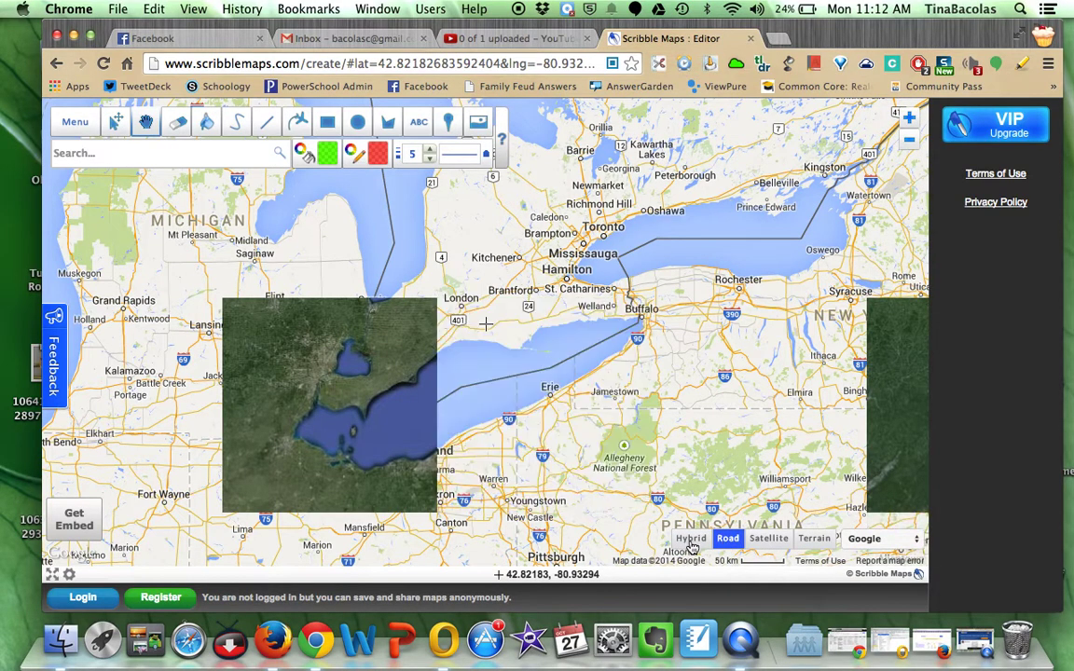
{"action": "left_click", "coordinate": [811, 540]}
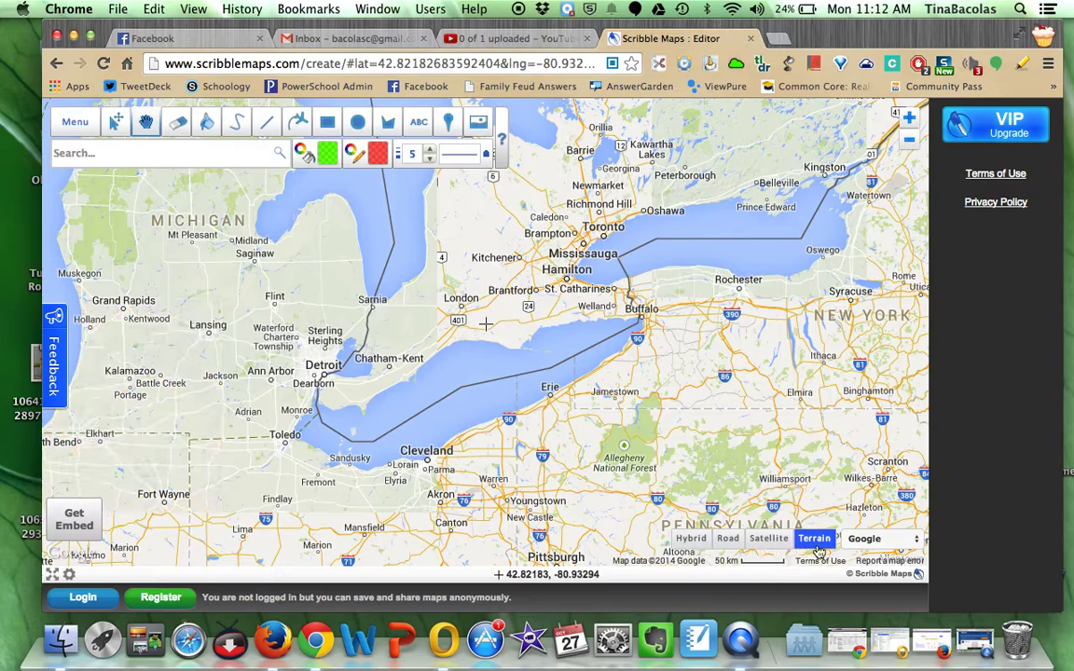
- Check the map source list, keep Google, and switch to the Hybrid map type
{"action": "left_click", "coordinate": [909, 546]}
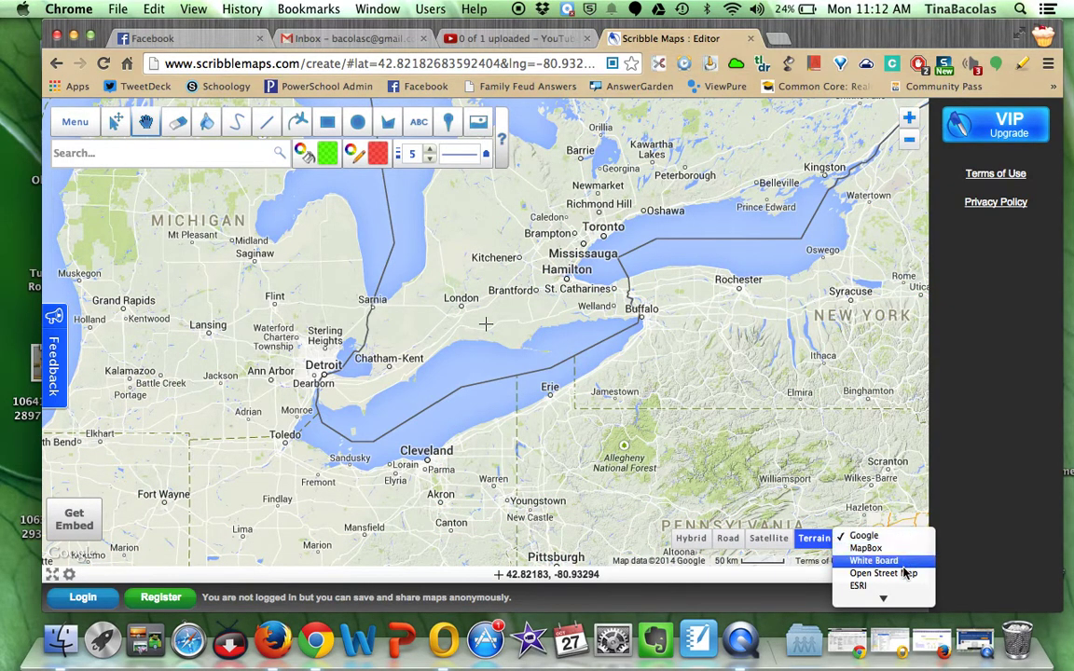
{"action": "mouse_move", "coordinate": [886, 596]}
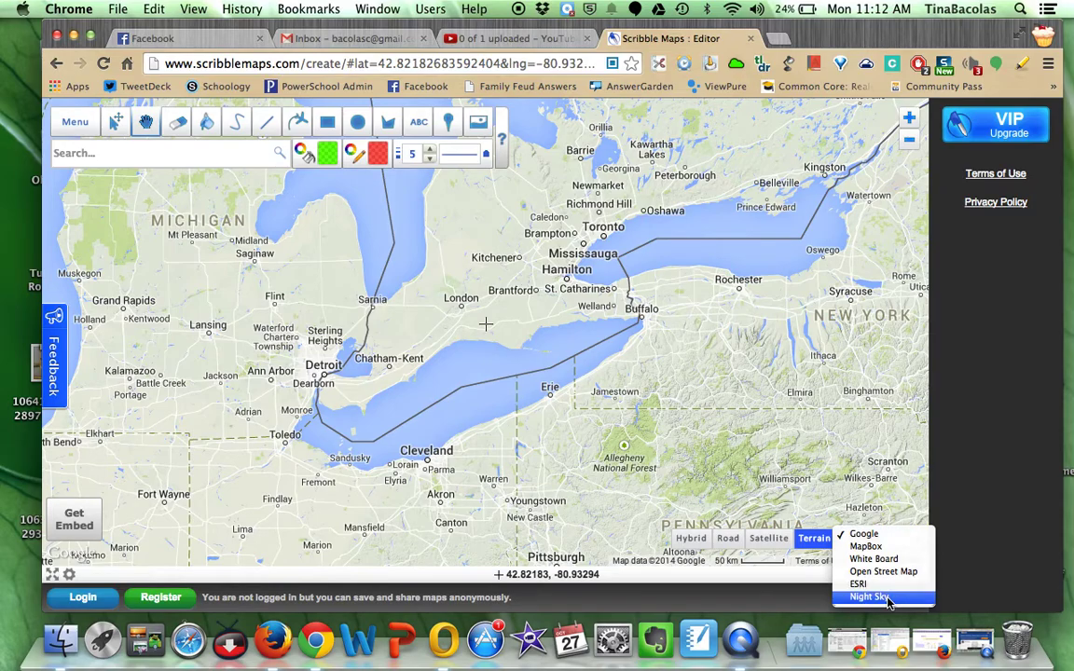
{"action": "left_click", "coordinate": [884, 538]}
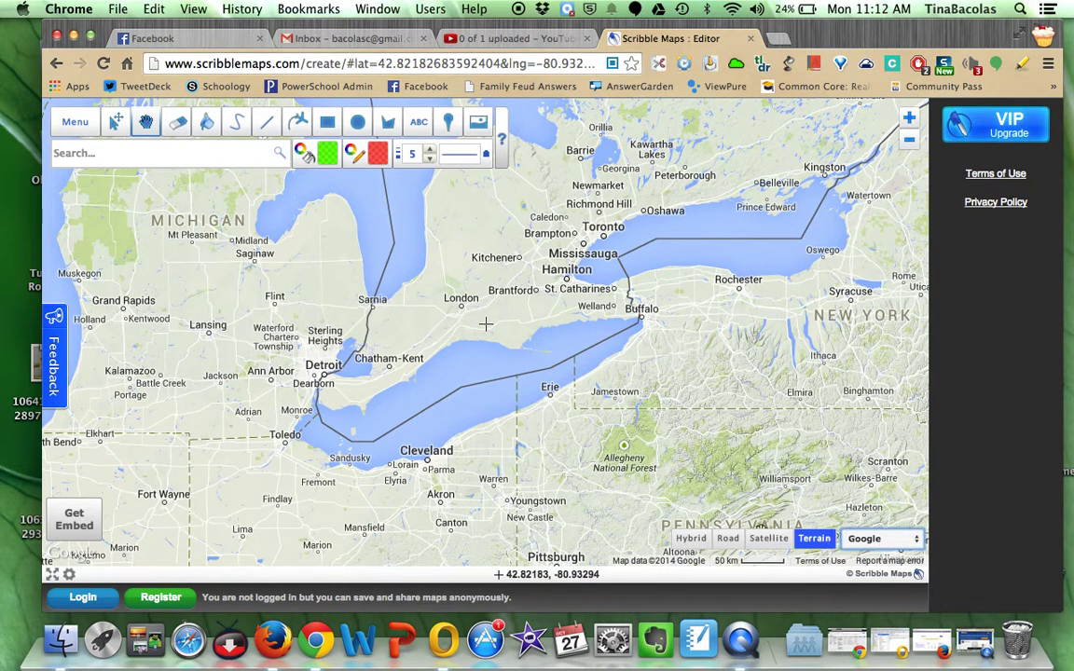
{"action": "left_click", "coordinate": [688, 540]}
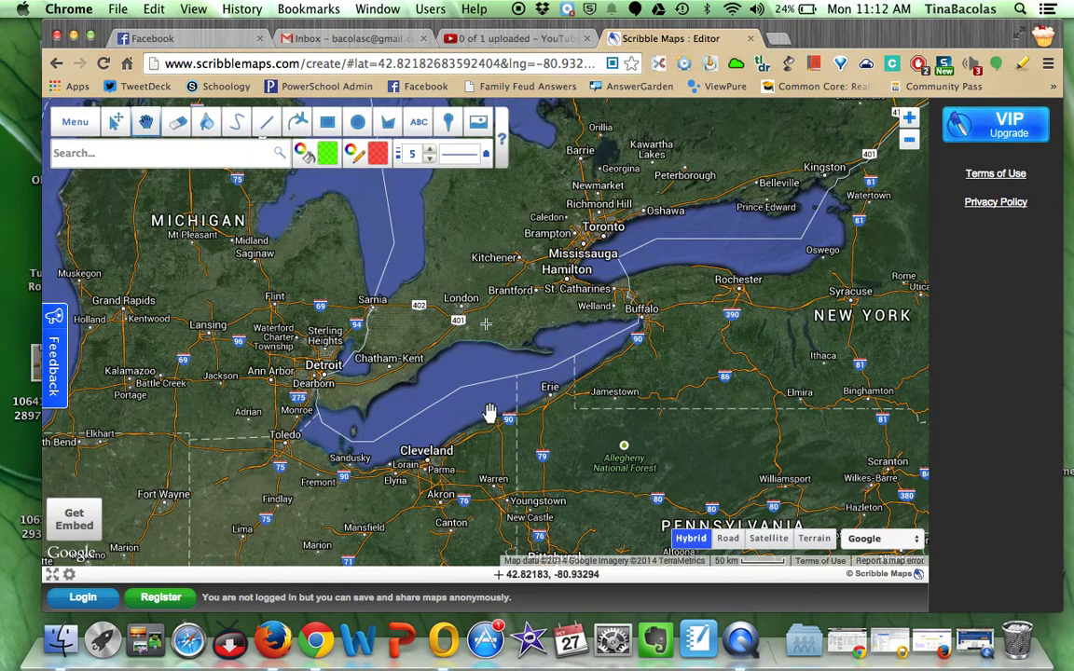
- Search 'columbia, sc', jump to Columbia, SC, USA, and zoom in one level
{"action": "left_click", "coordinate": [103, 157]}
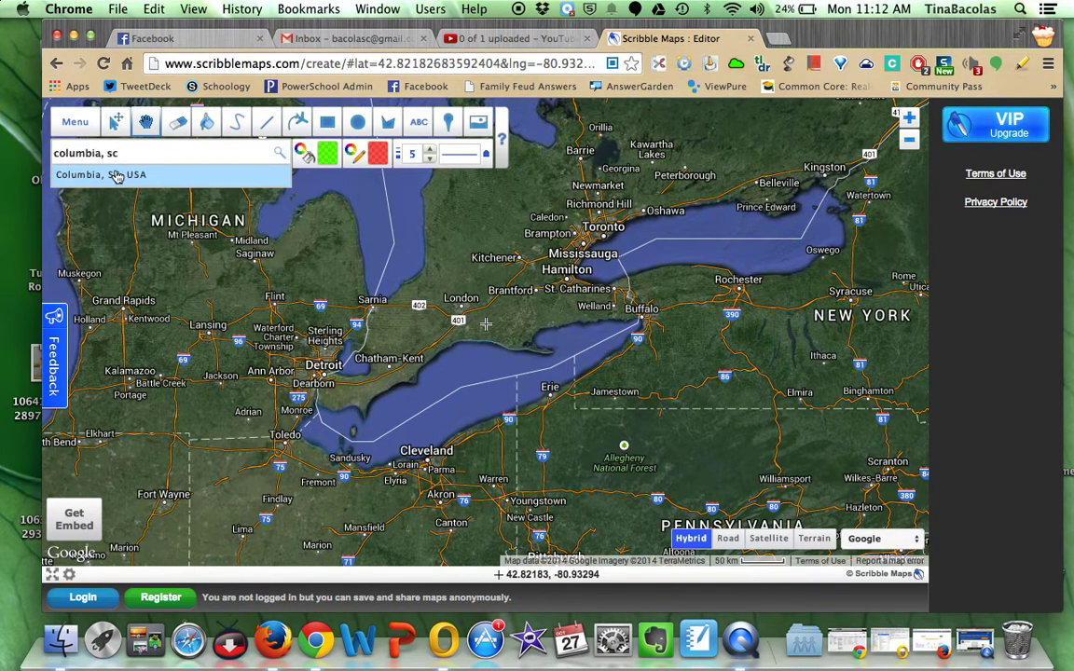
{"action": "left_click", "coordinate": [116, 176]}
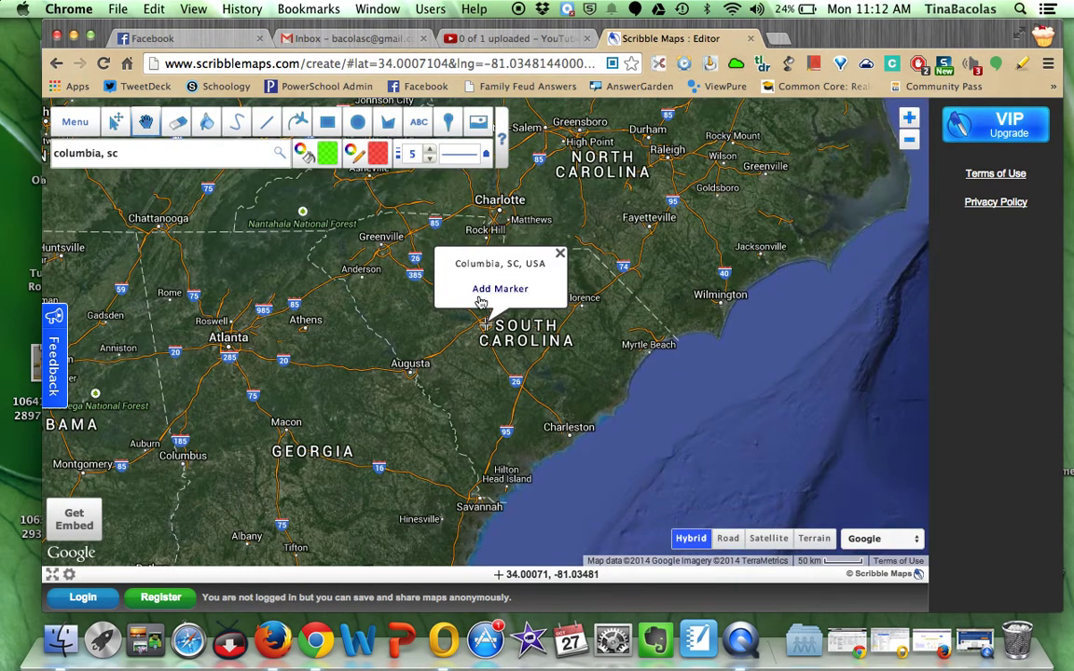
{"action": "left_click", "coordinate": [910, 121]}
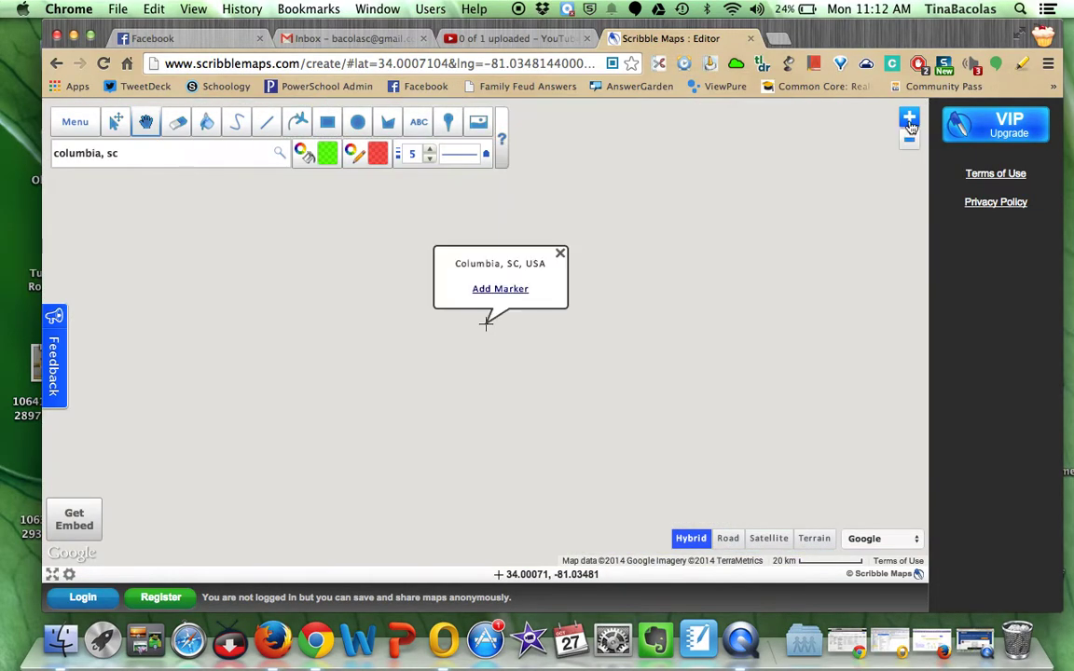
- Zoom in on Columbia, then back out two levels to street scale
{"action": "left_click", "coordinate": [910, 119]}
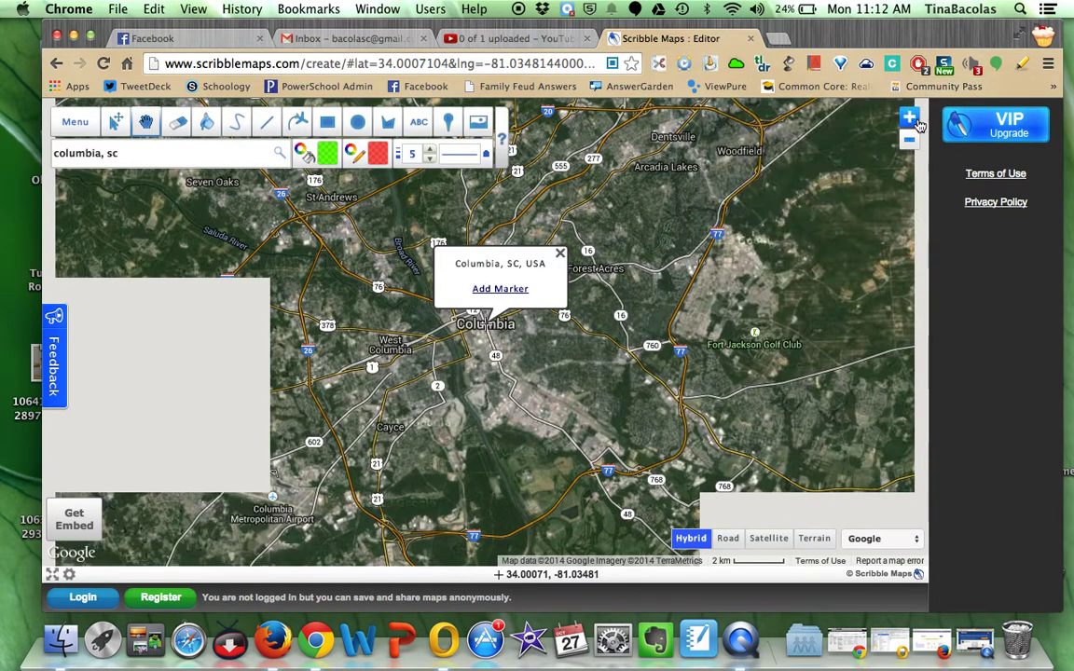
{"action": "scroll", "coordinate": [821, 107], "scroll_direction": "up", "scroll_amount": 5}
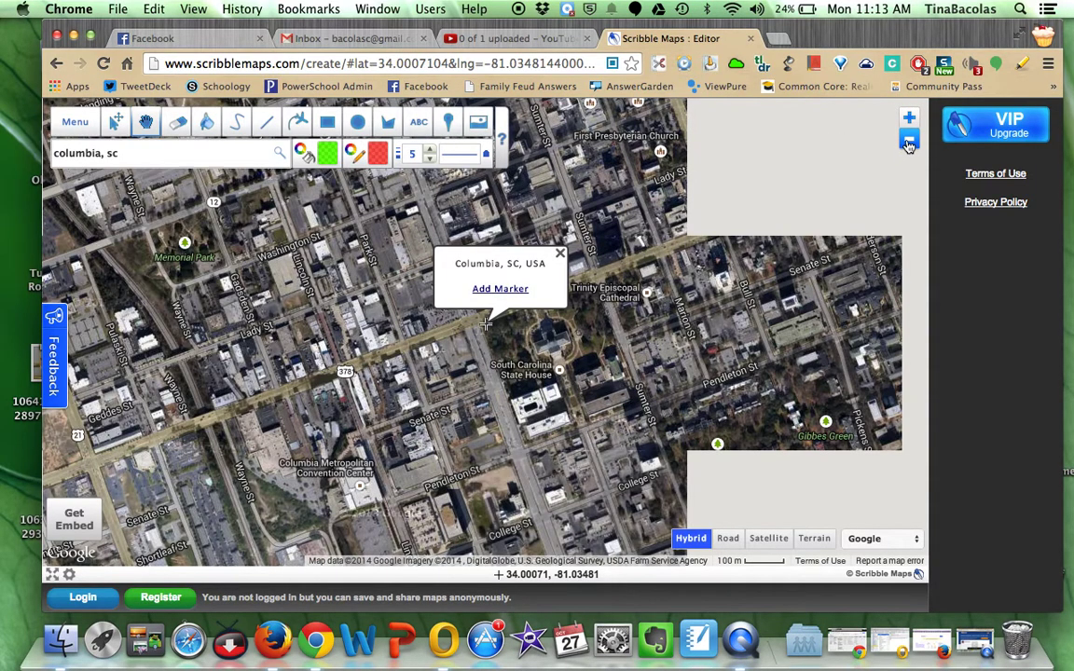
{"action": "left_click", "coordinate": [909, 140]}
{"action": "left_click", "coordinate": [909, 140]}
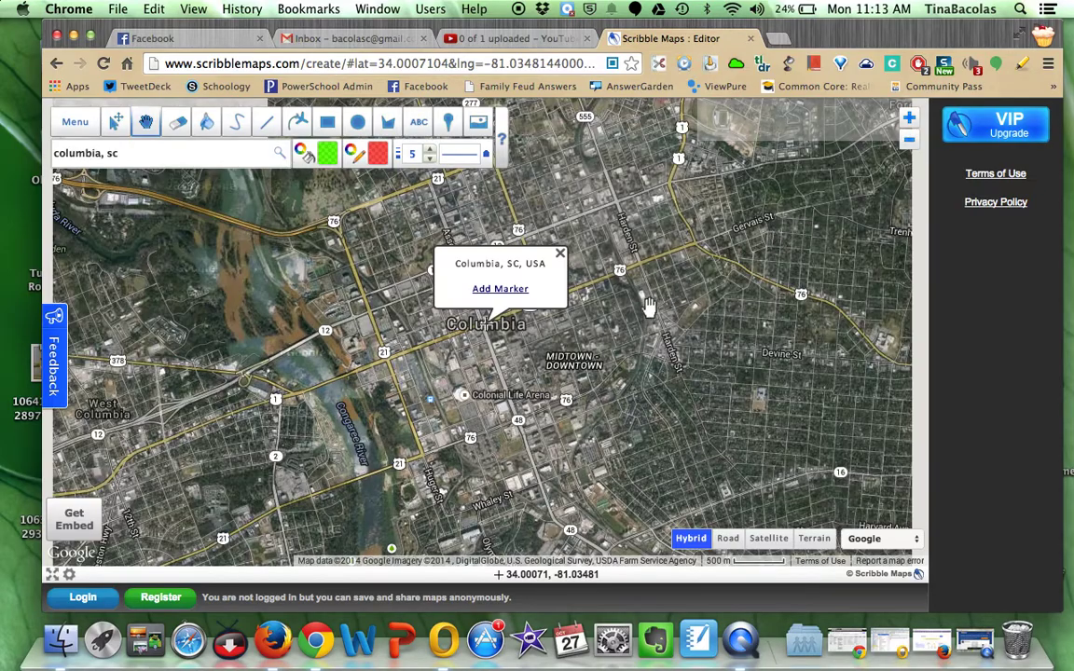
- Pan to center downtown Columbia and dismiss the location popup without adding a marker
{"action": "left_click_drag", "start_coordinate": [590, 340], "coordinate": [719, 247]}
{"action": "left_click_drag", "start_coordinate": [389, 262], "coordinate": [581, 451]}
{"action": "left_click_drag", "start_coordinate": [812, 303], "coordinate": [648, 317]}
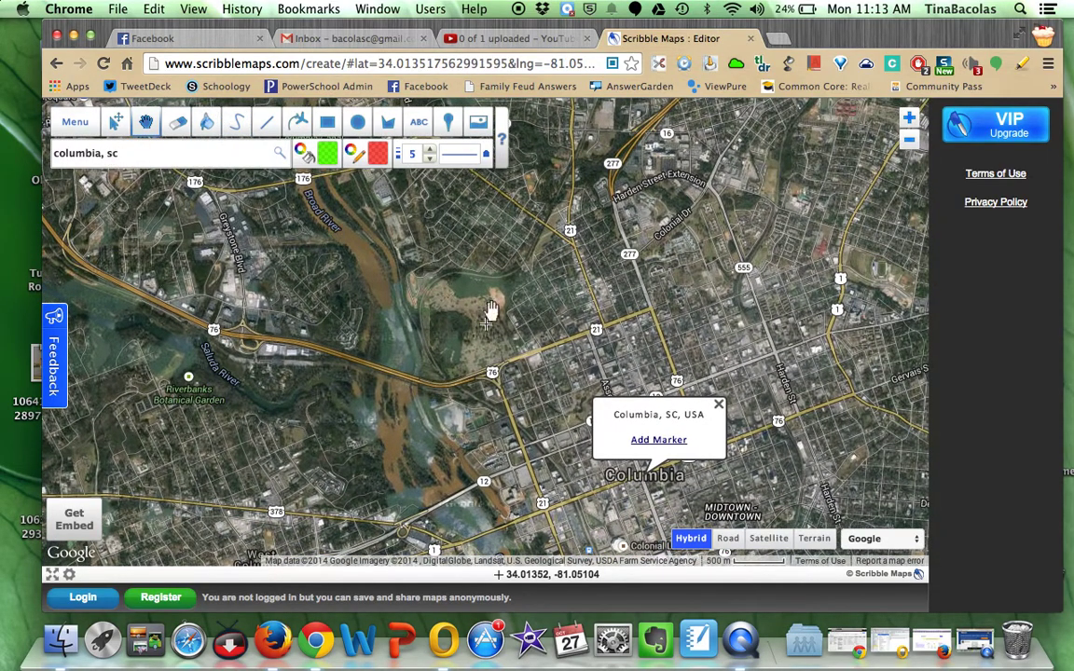
{"action": "left_click_drag", "start_coordinate": [442, 280], "coordinate": [312, 200]}
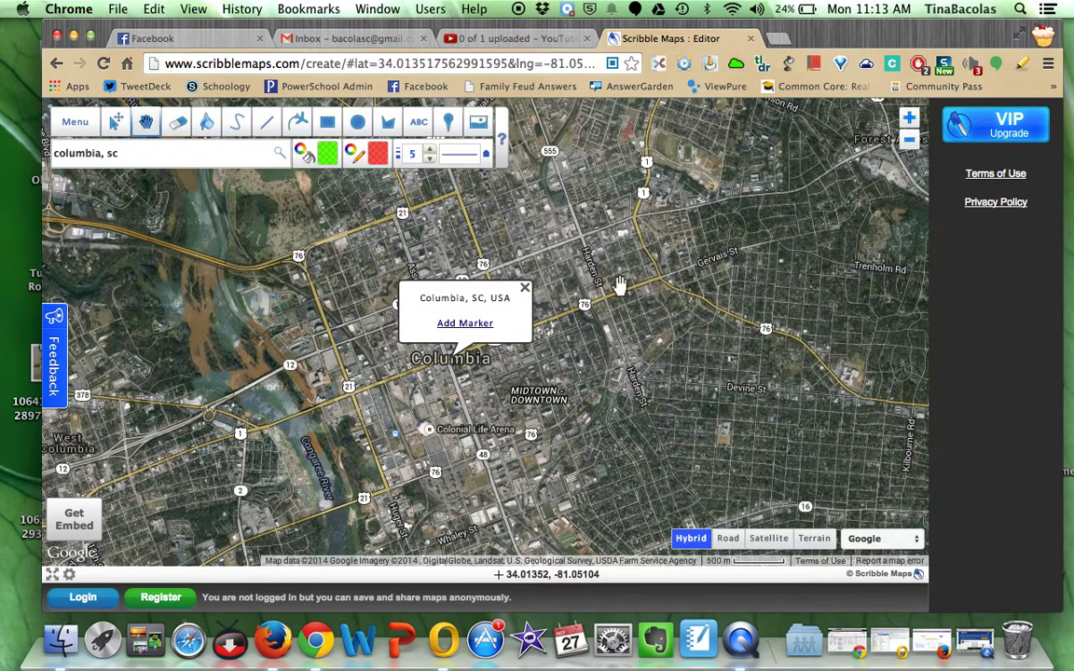
{"action": "left_click", "coordinate": [525, 289]}
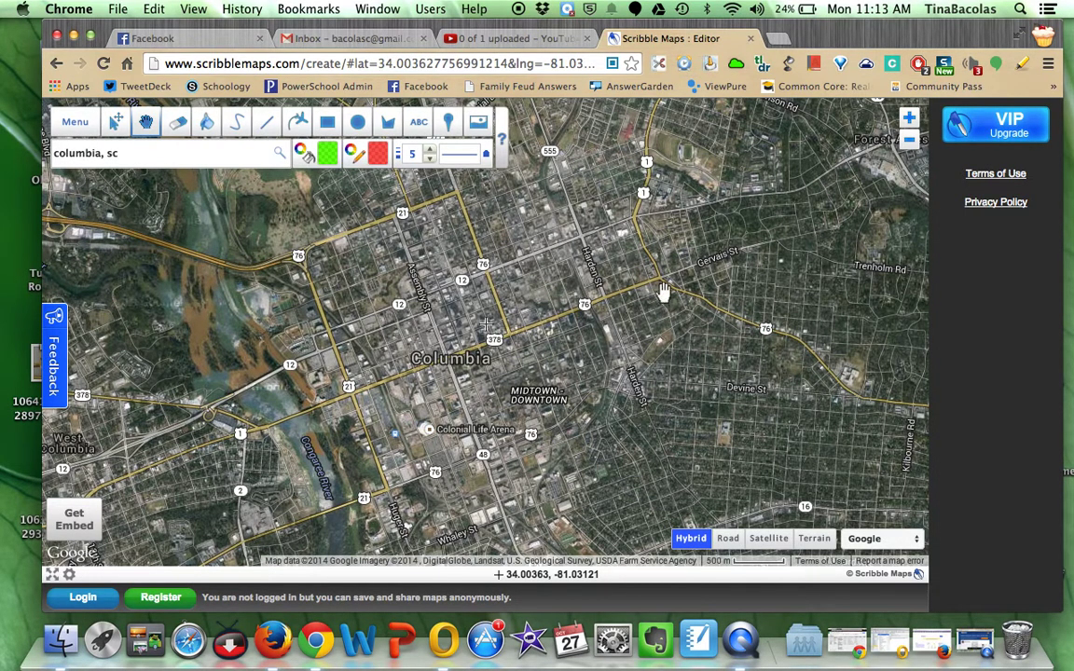
{"action": "left_click_drag", "start_coordinate": [589, 248], "coordinate": [618, 251]}
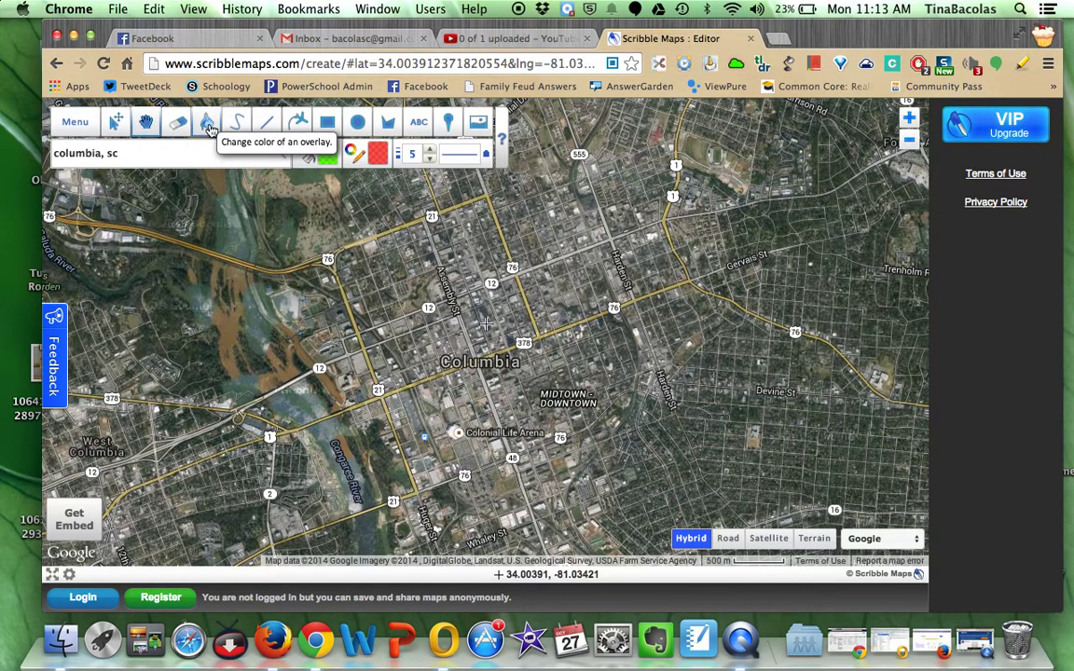
- Select the circle tool and set the fill to light green #CBFFC4 at 20% opacity
{"action": "left_click", "coordinate": [358, 128]}
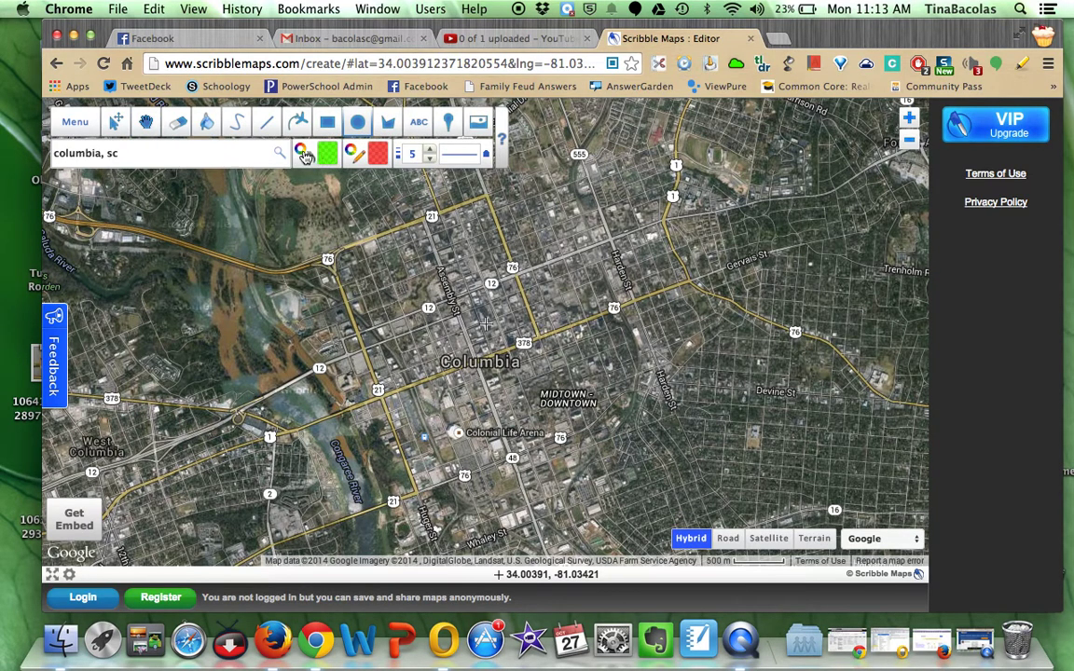
{"action": "left_click", "coordinate": [327, 155]}
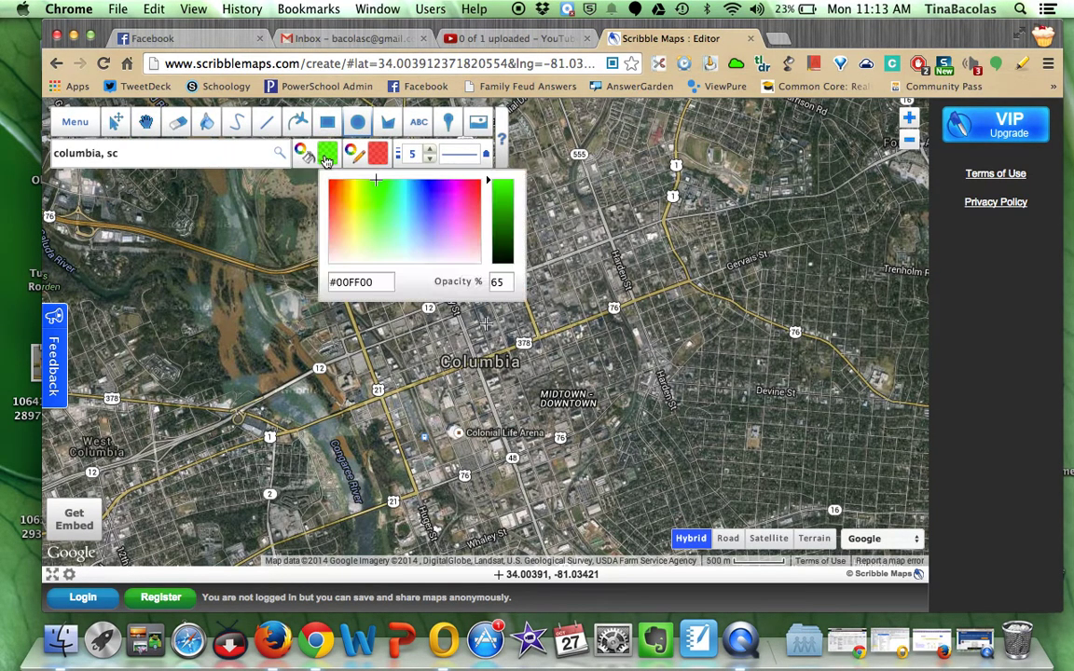
{"action": "left_click", "coordinate": [377, 257]}
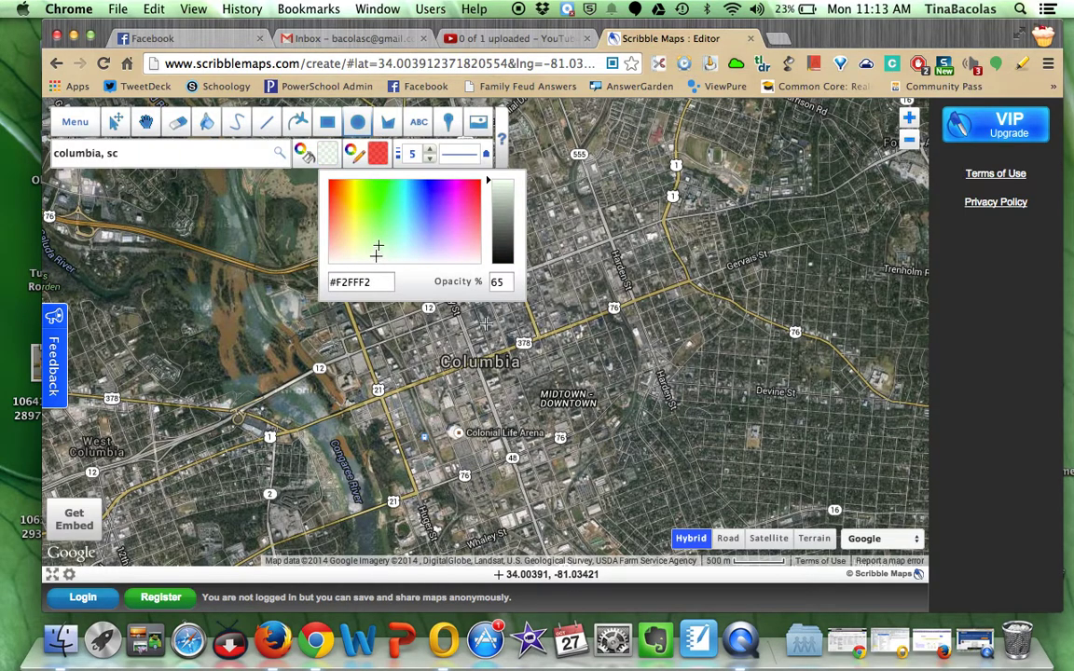
{"action": "left_click", "coordinate": [361, 255]}
{"action": "left_click", "coordinate": [374, 243]}
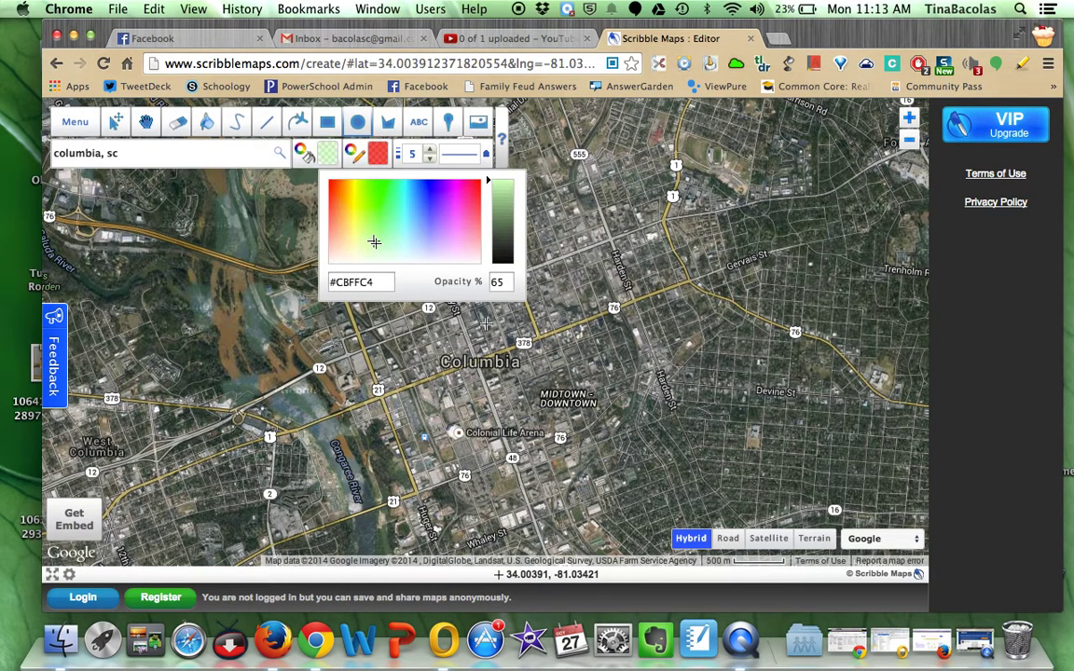
{"action": "double_click", "coordinate": [497, 279]}
{"action": "left_click", "coordinate": [528, 305]}
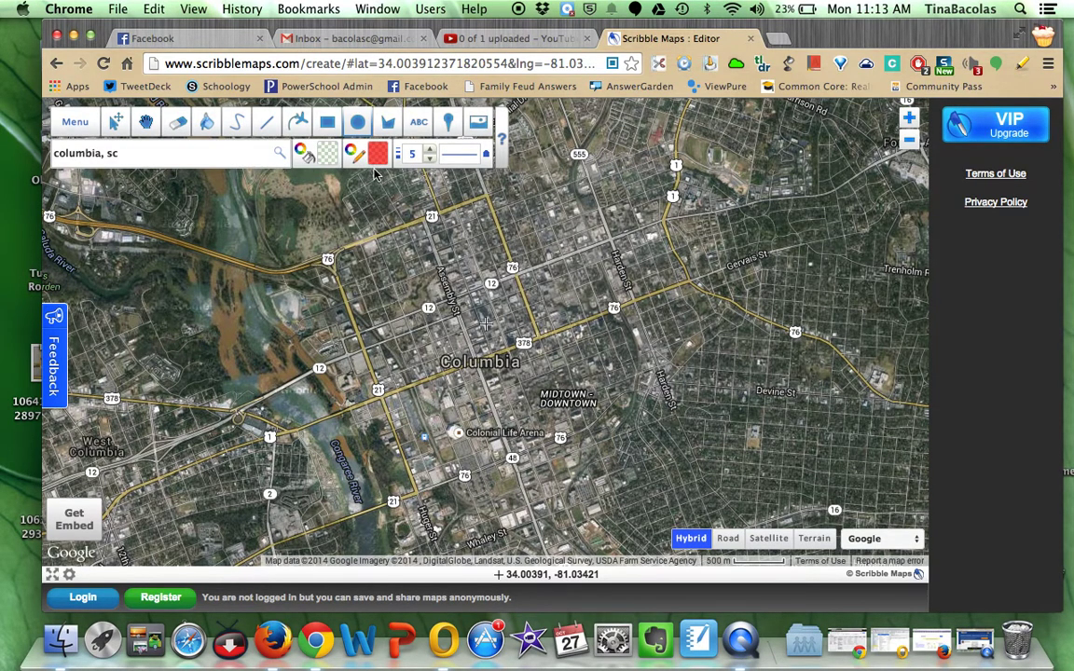
- Draw a red-outlined circle, then move and resize it to about 0.54 km radius over central Columbia
{"action": "left_click_drag", "start_coordinate": [412, 280], "coordinate": [487, 349]}
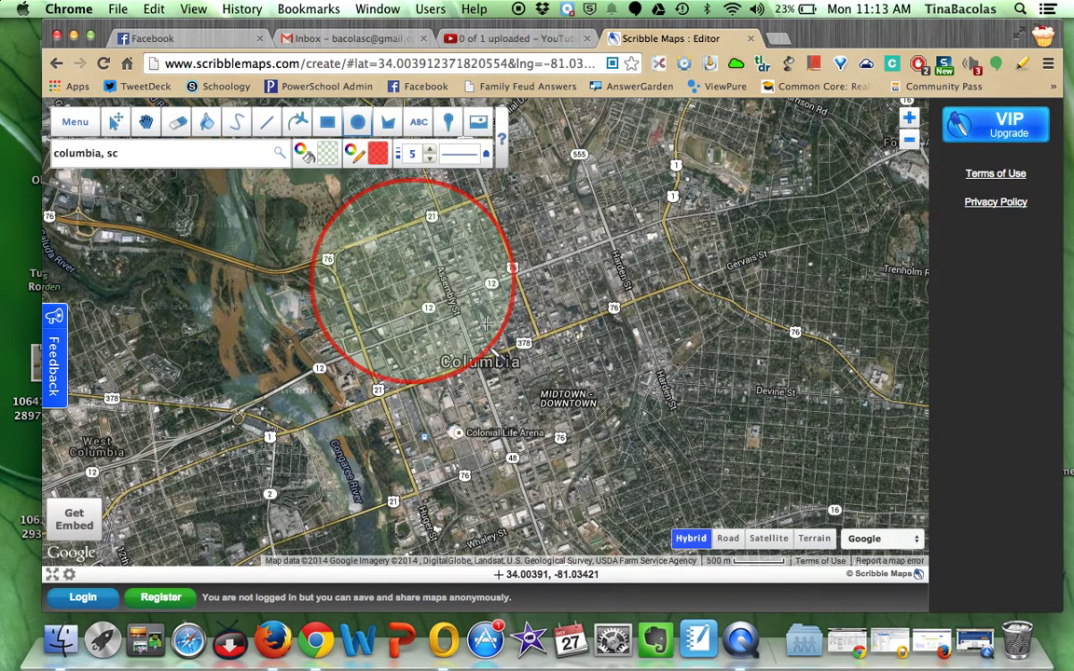
{"action": "left_click", "coordinate": [116, 122]}
{"action": "left_click", "coordinate": [348, 317]}
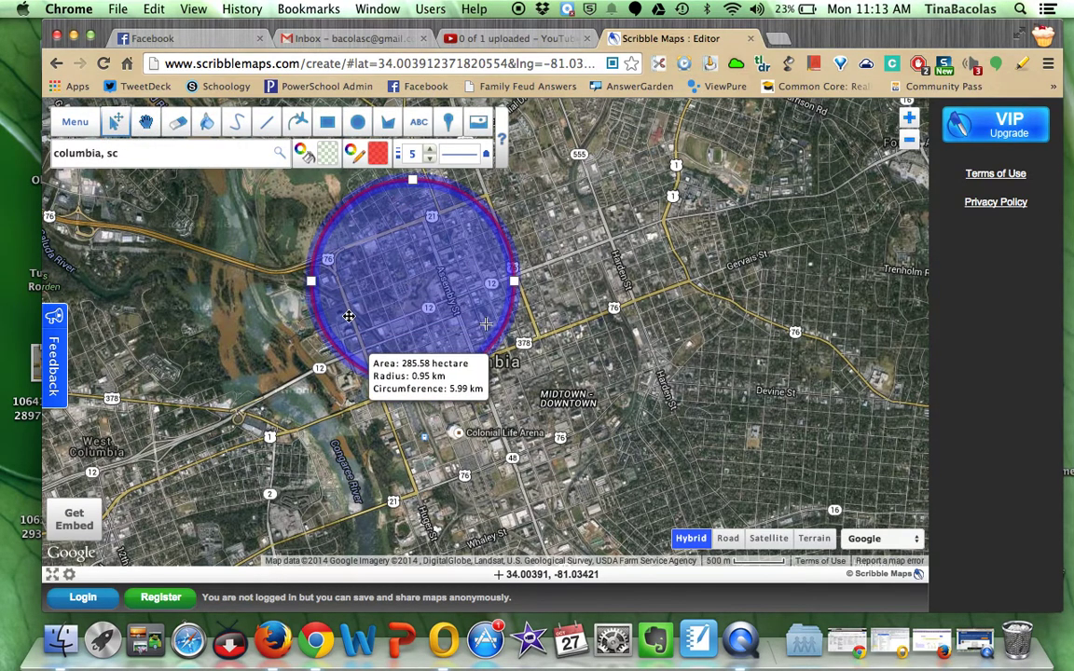
{"action": "left_click_drag", "start_coordinate": [348, 316], "coordinate": [580, 319]}
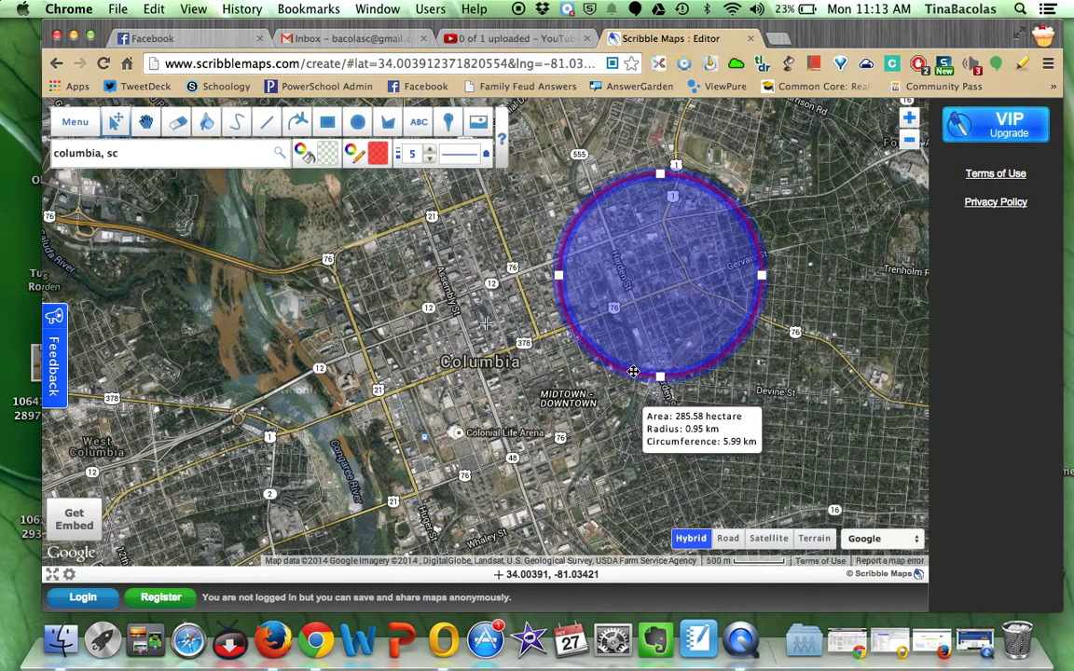
{"action": "mouse_move", "coordinate": [659, 367]}
{"action": "left_mouse_down"}
{"action": "mouse_move", "coordinate": [652, 329]}
{"action": "mouse_move", "coordinate": [661, 368]}
{"action": "mouse_move", "coordinate": [659, 358]}
{"action": "left_mouse_up"}
{"action": "mouse_move", "coordinate": [684, 278]}
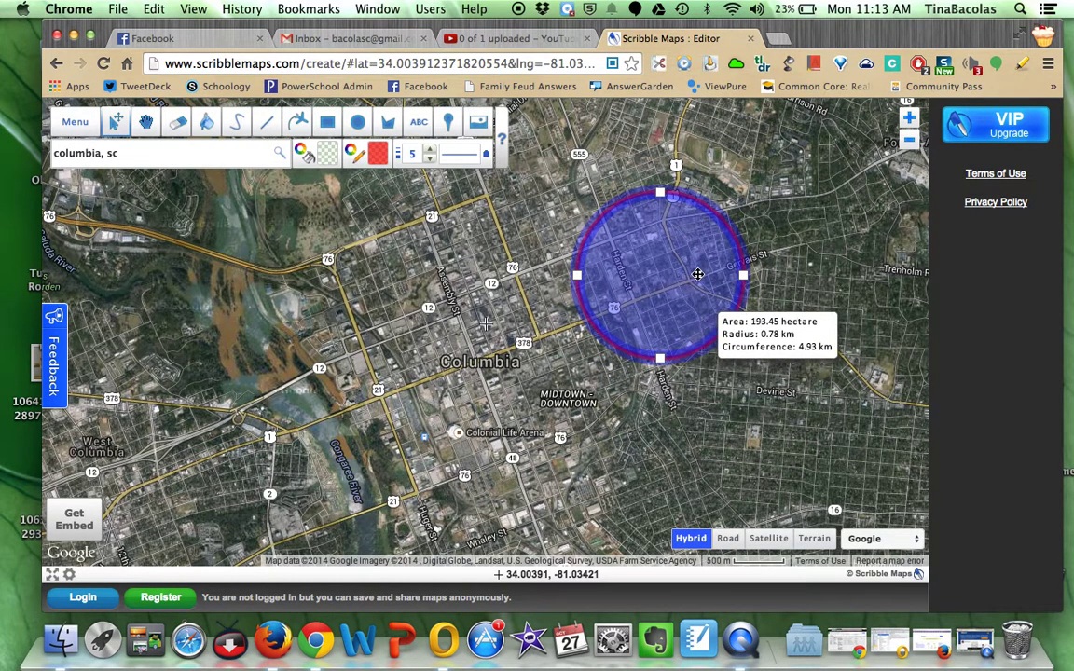
{"action": "mouse_move", "coordinate": [698, 274]}
{"action": "left_mouse_down"}
{"action": "mouse_move", "coordinate": [633, 316]}
{"action": "mouse_move", "coordinate": [487, 328]}
{"action": "mouse_move", "coordinate": [479, 355]}
{"action": "mouse_move", "coordinate": [695, 415]}
{"action": "mouse_move", "coordinate": [588, 393]}
{"action": "left_mouse_up"}
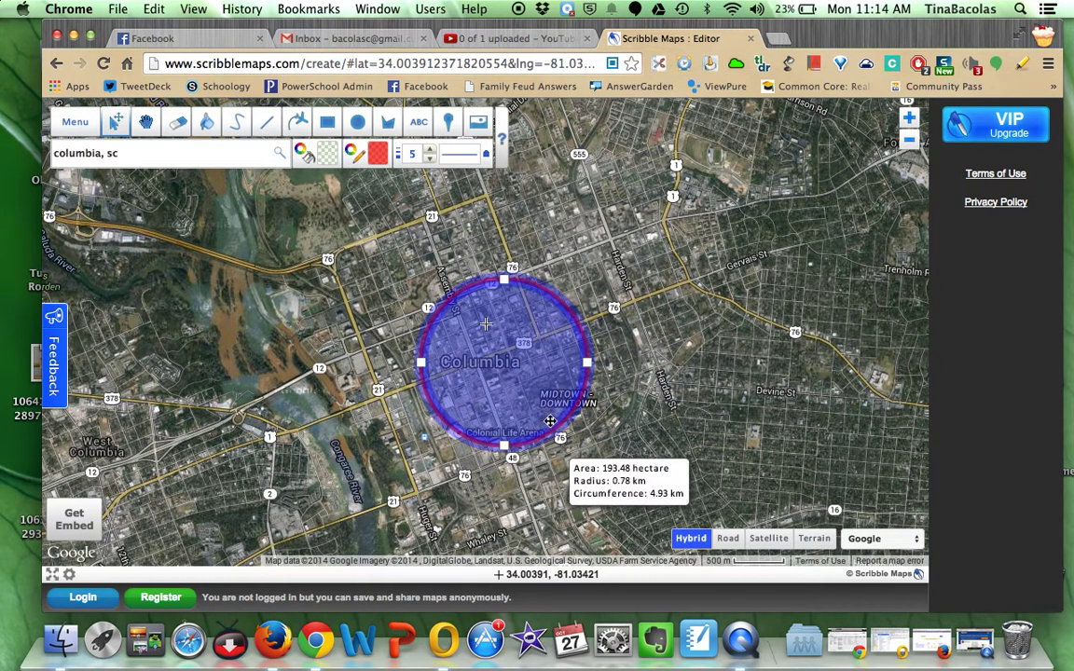
{"action": "left_click_drag", "start_coordinate": [503, 449], "coordinate": [504, 359]}
{"action": "left_click", "coordinate": [553, 348]}
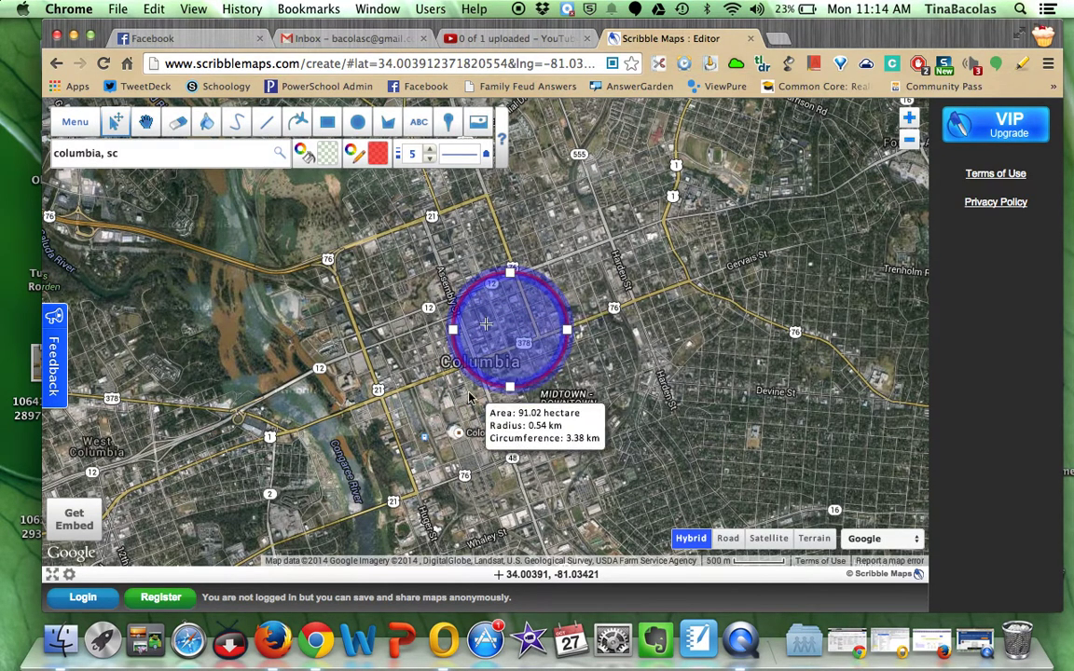
{"action": "left_click", "coordinate": [426, 357]}
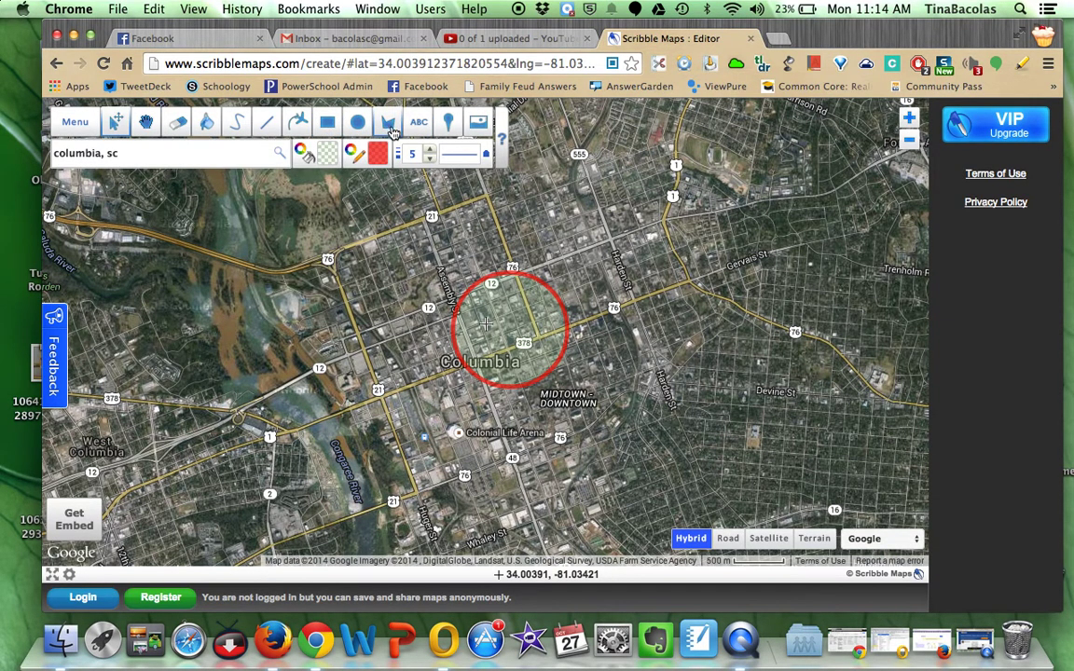
- Draw a blue-outlined polygon of about 61.5 hectares spanning Harden St to Gervais St
{"action": "left_click", "coordinate": [390, 125]}
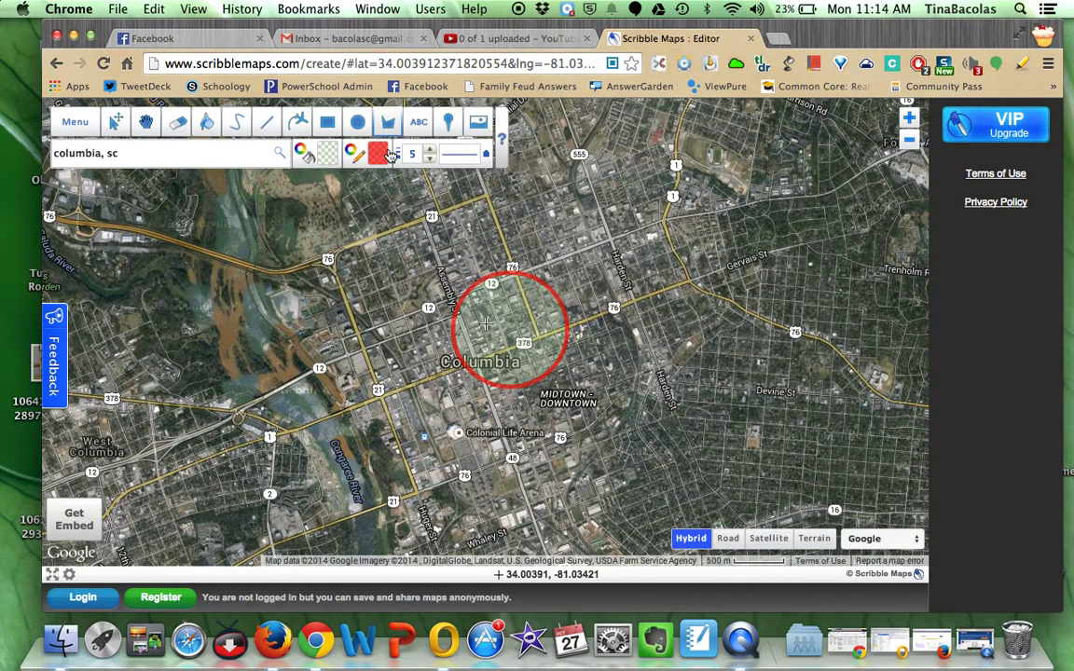
{"action": "left_click", "coordinate": [390, 155]}
{"action": "left_click", "coordinate": [479, 193]}
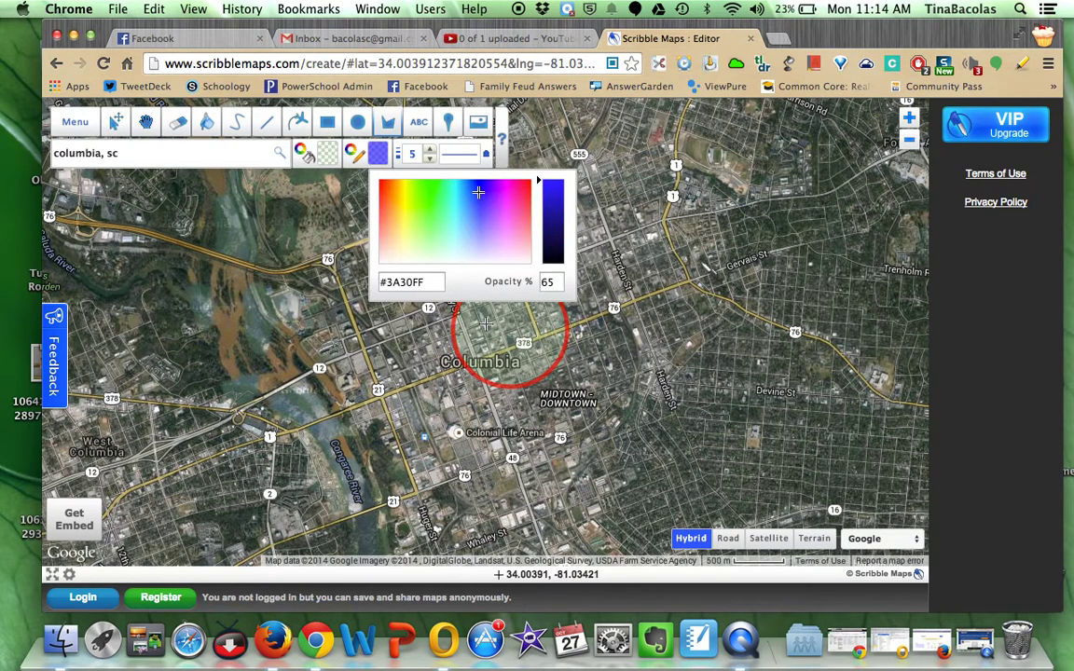
{"action": "left_click", "coordinate": [612, 240]}
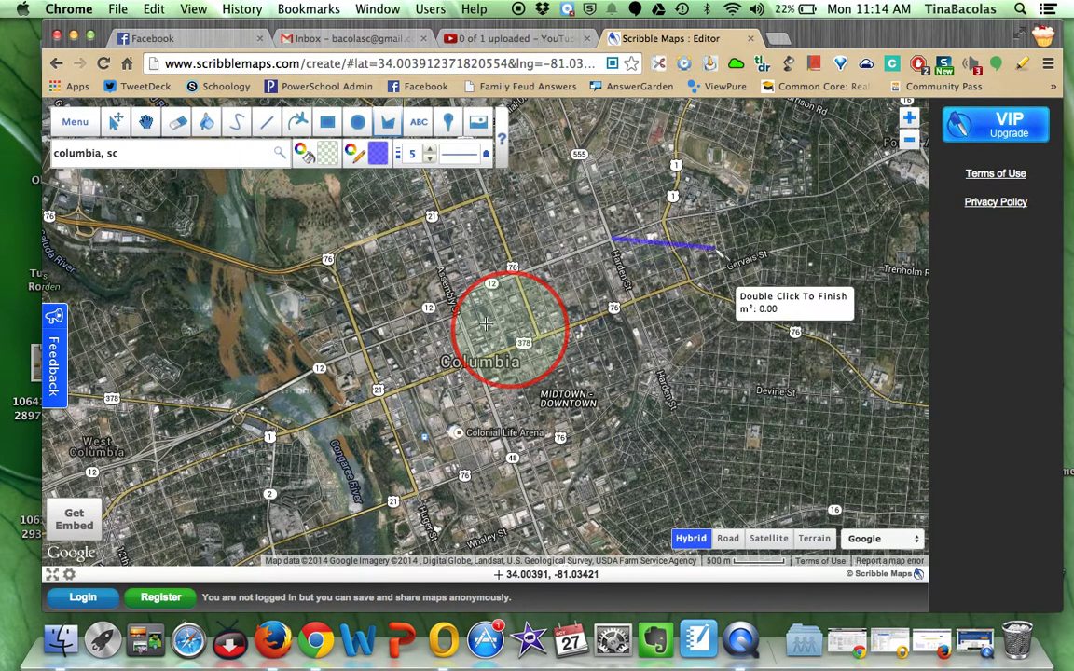
{"action": "left_click", "coordinate": [726, 198]}
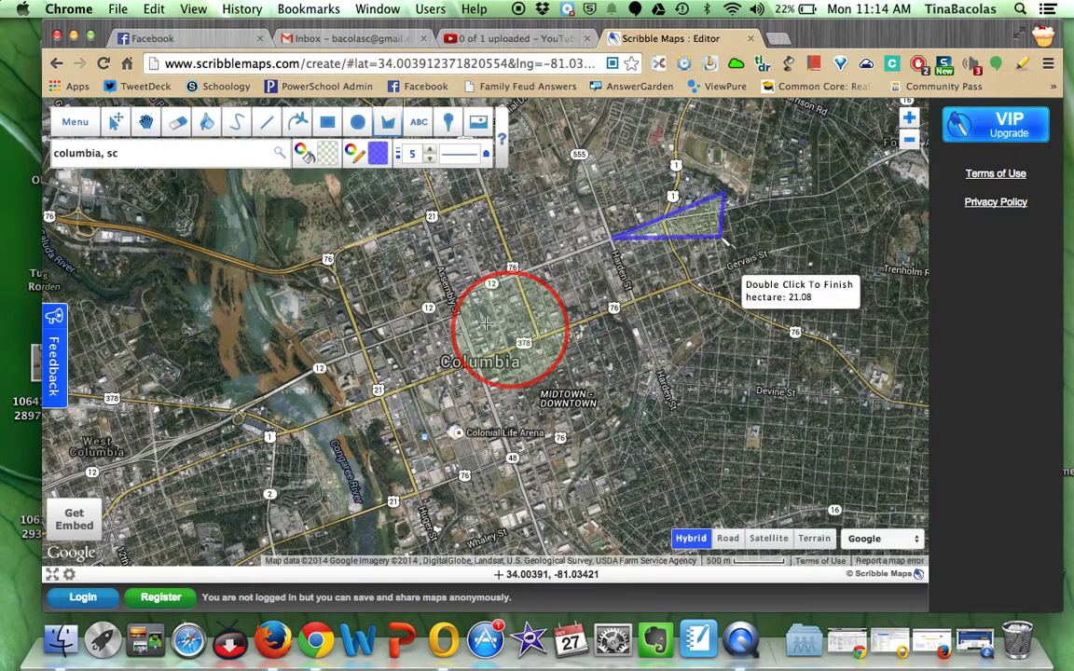
{"action": "left_click", "coordinate": [771, 266]}
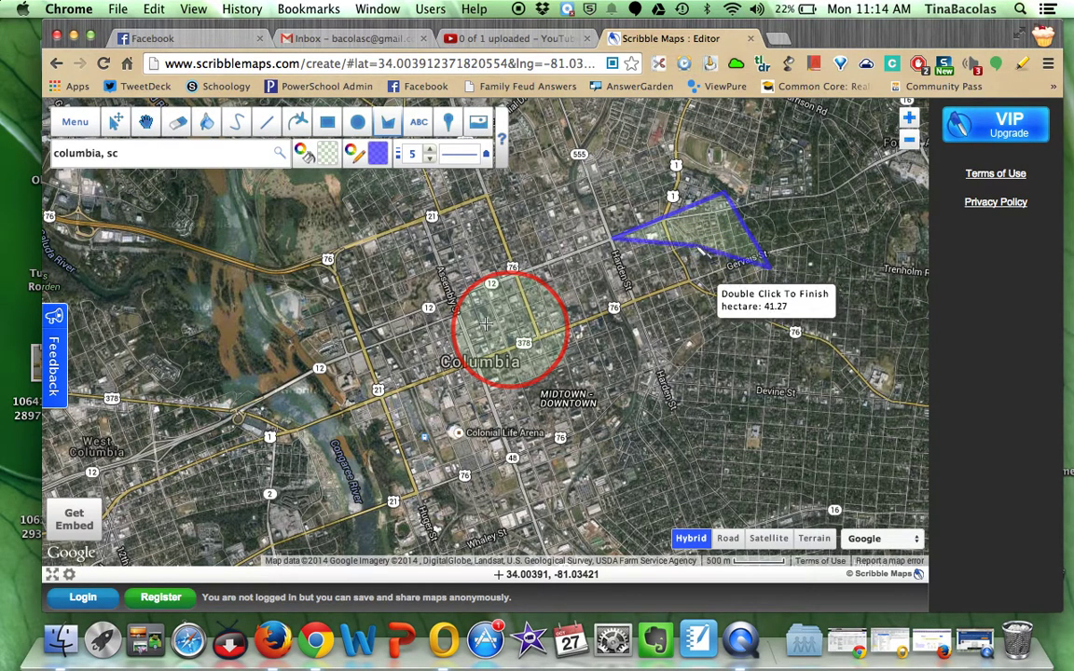
{"action": "left_click", "coordinate": [688, 237]}
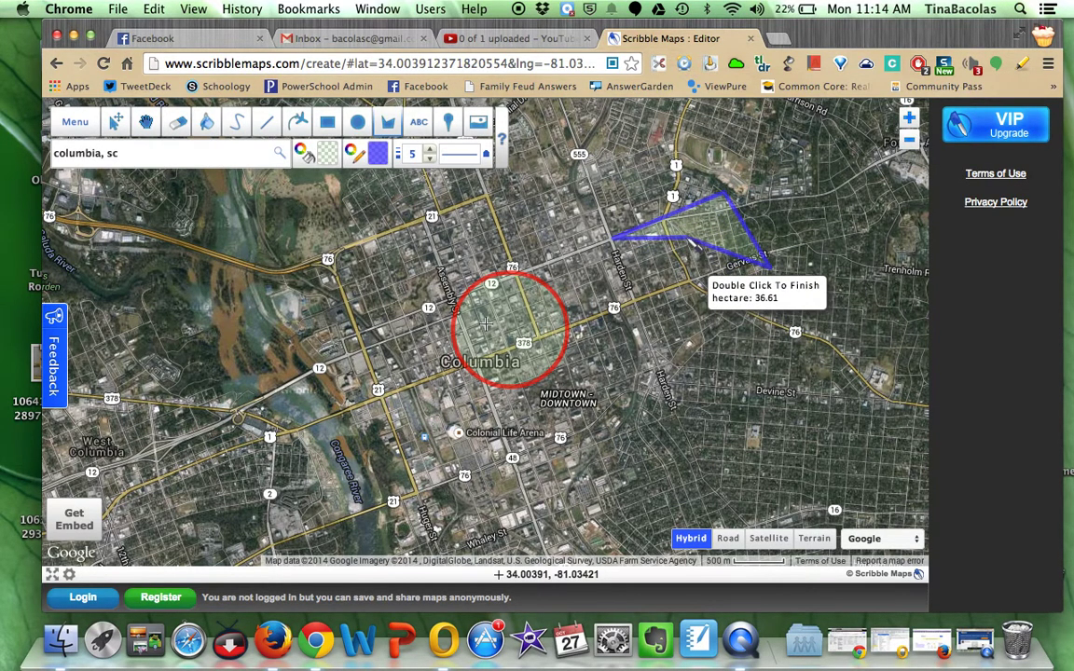
{"action": "double_click", "coordinate": [642, 316]}
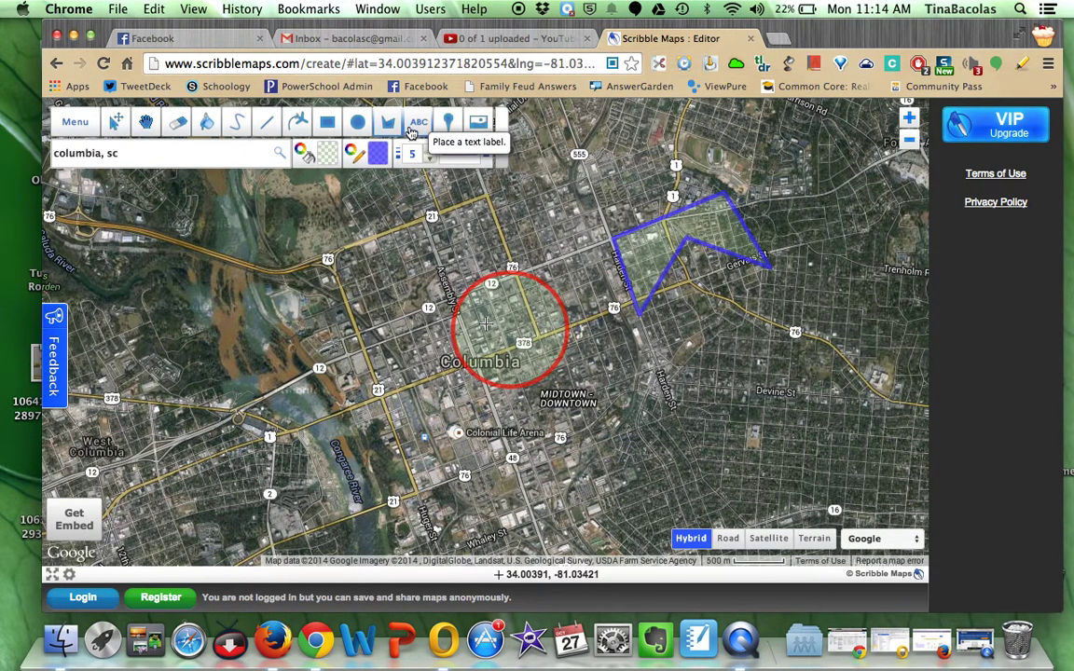
- Scribble a blue loop around the river west of downtown, then set line colour to orange #FFBF12
{"action": "left_click", "coordinate": [237, 122]}
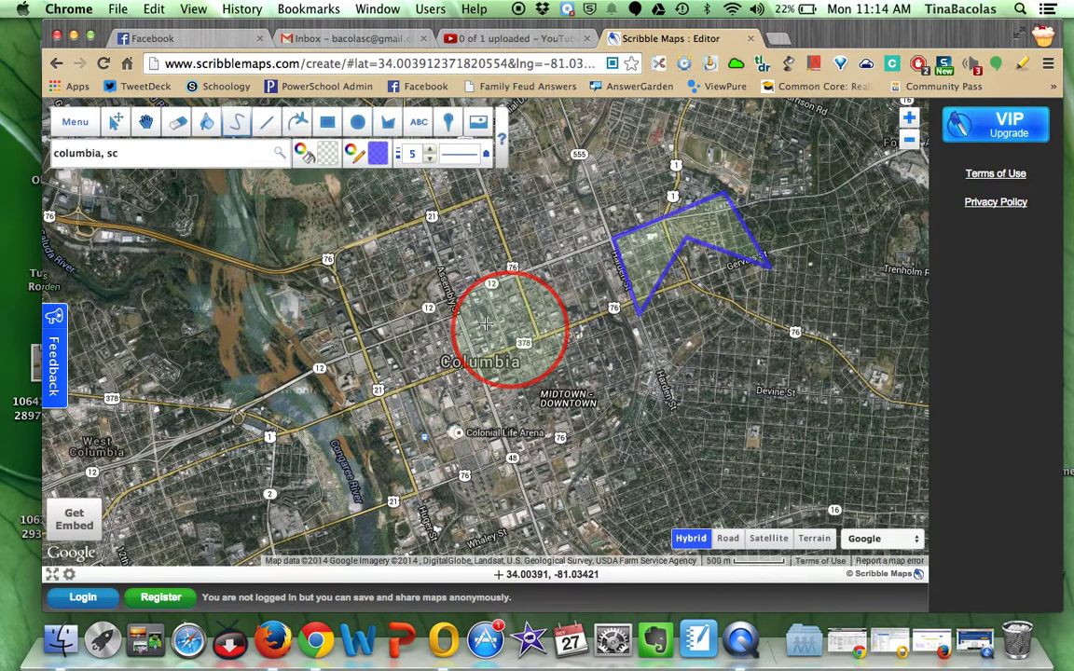
{"action": "mouse_move", "coordinate": [271, 289]}
{"action": "left_mouse_down"}
{"action": "mouse_move", "coordinate": [326, 396]}
{"action": "mouse_move", "coordinate": [302, 474]}
{"action": "mouse_move", "coordinate": [233, 485]}
{"action": "mouse_move", "coordinate": [201, 446]}
{"action": "mouse_move", "coordinate": [200, 394]}
{"action": "mouse_move", "coordinate": [158, 348]}
{"action": "mouse_move", "coordinate": [163, 306]}
{"action": "mouse_move", "coordinate": [215, 276]}
{"action": "mouse_move", "coordinate": [271, 300]}
{"action": "left_mouse_up"}
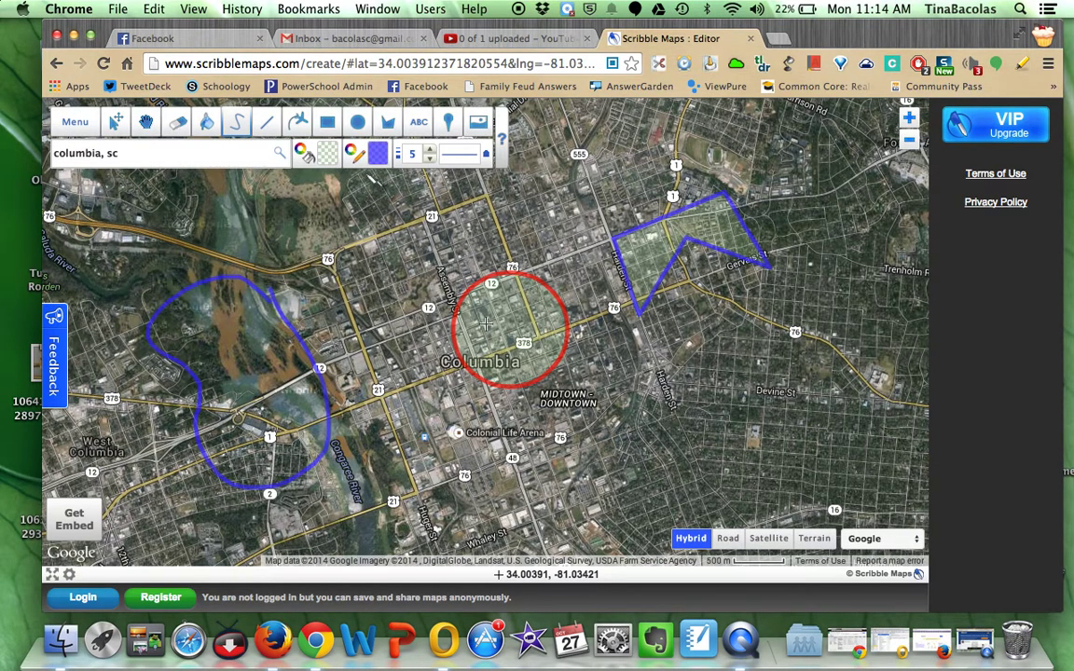
{"action": "left_click", "coordinate": [373, 155]}
{"action": "left_click", "coordinate": [394, 184]}
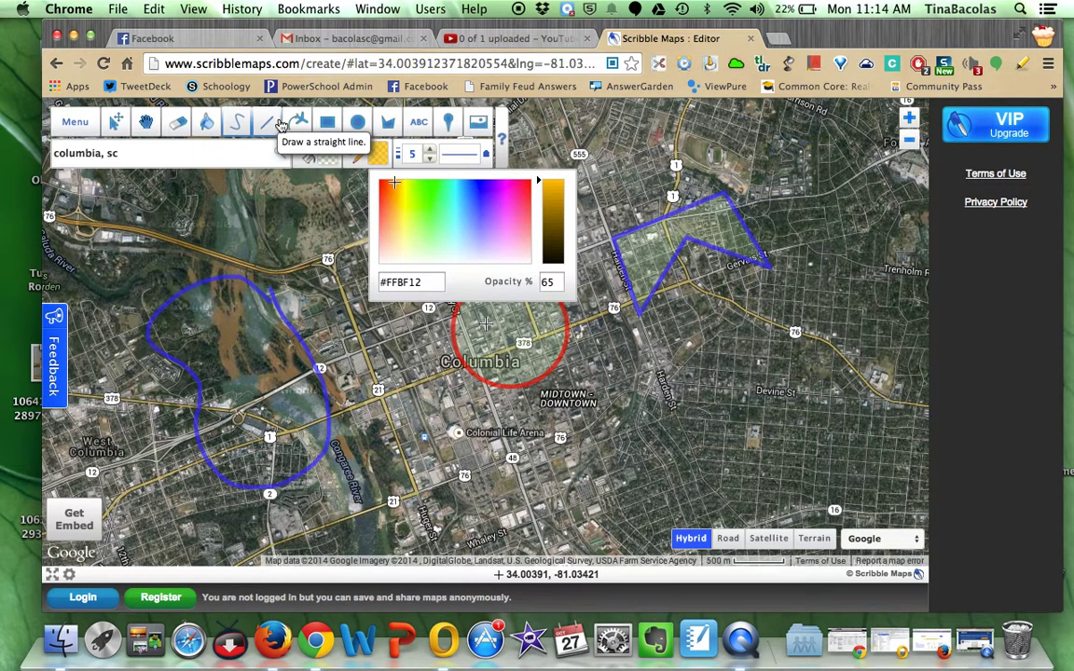
- Draw two crossing orange lines: one about 3.39 km east, one northeast to Gervais St
{"action": "left_click", "coordinate": [294, 122]}
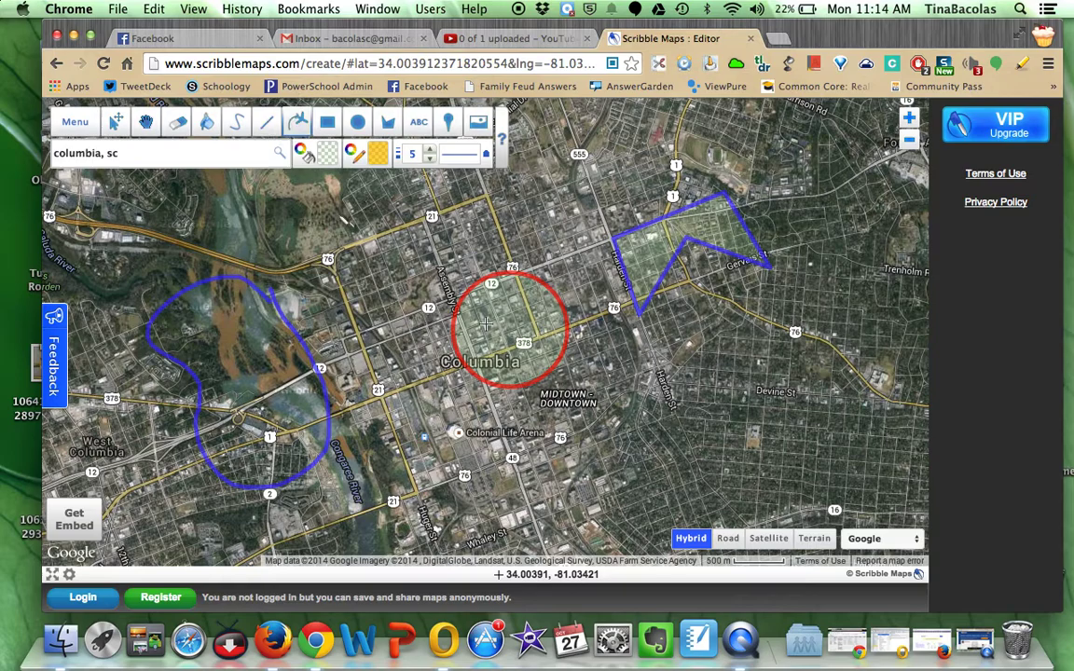
{"action": "left_click_drag", "start_coordinate": [230, 511], "coordinate": [831, 299]}
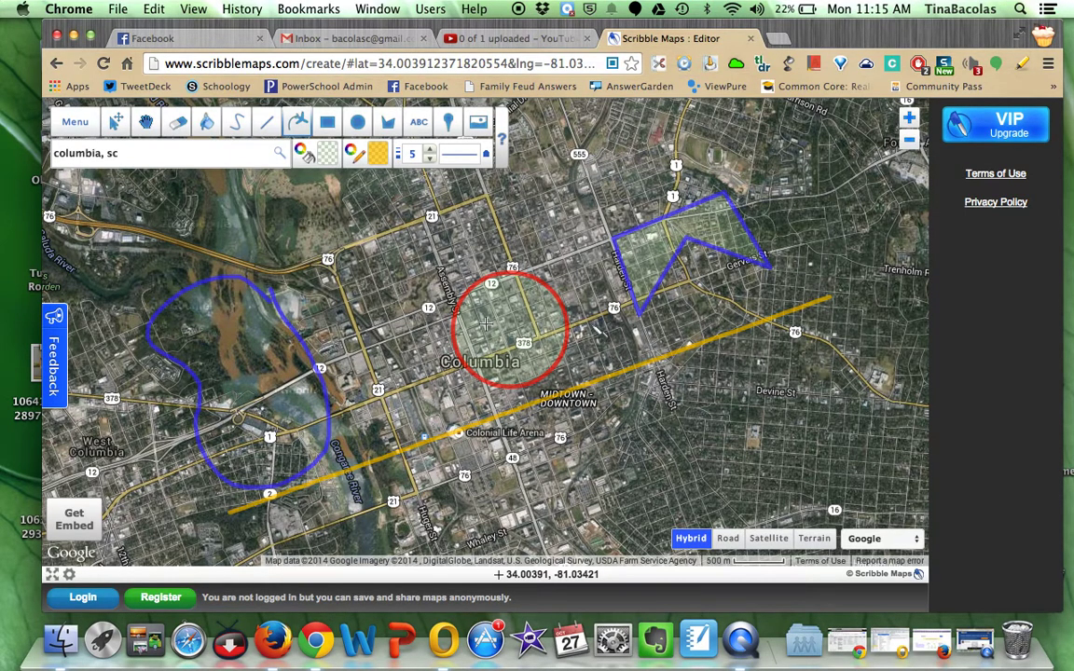
{"action": "mouse_move", "coordinate": [494, 480]}
{"action": "left_mouse_down"}
{"action": "mouse_move", "coordinate": [713, 398]}
{"action": "mouse_move", "coordinate": [838, 421]}
{"action": "mouse_move", "coordinate": [844, 446]}
{"action": "mouse_move", "coordinate": [856, 386]}
{"action": "mouse_move", "coordinate": [724, 254]}
{"action": "mouse_move", "coordinate": [741, 285]}
{"action": "left_mouse_up"}
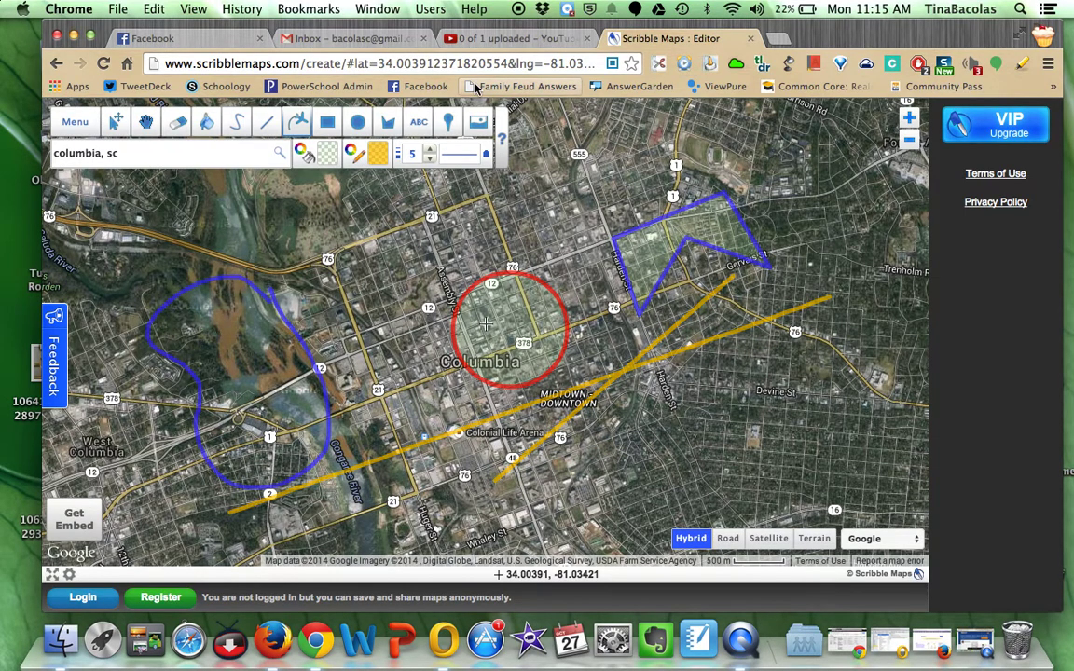
- In the marker picker, choose the forest icon from Places > Geology Locations
{"action": "left_click", "coordinate": [447, 125]}
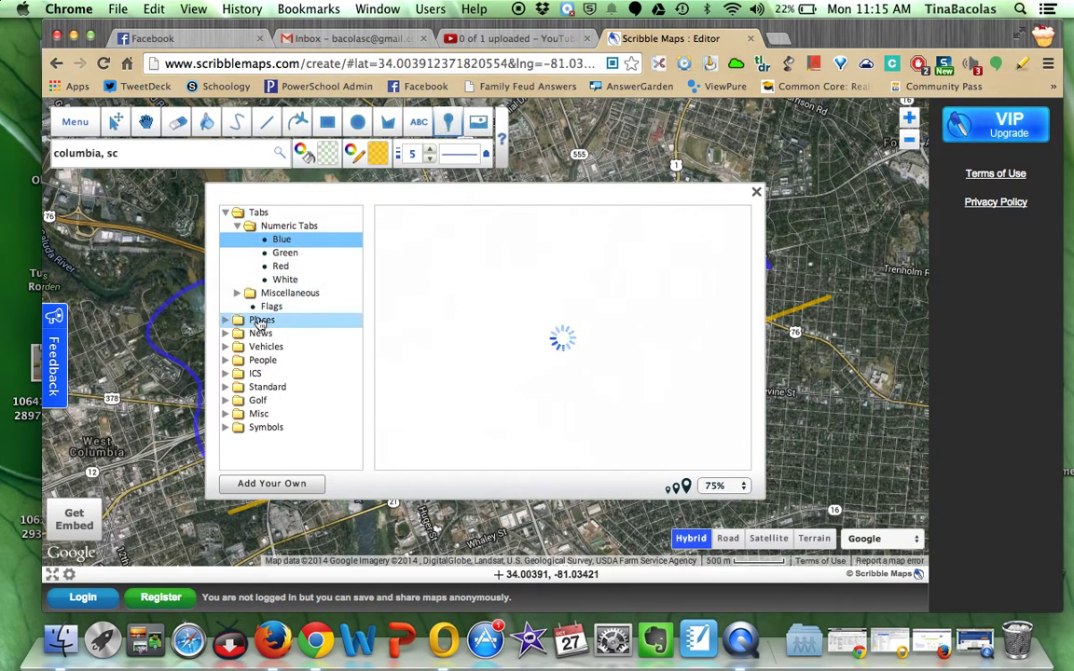
{"action": "left_click", "coordinate": [280, 254]}
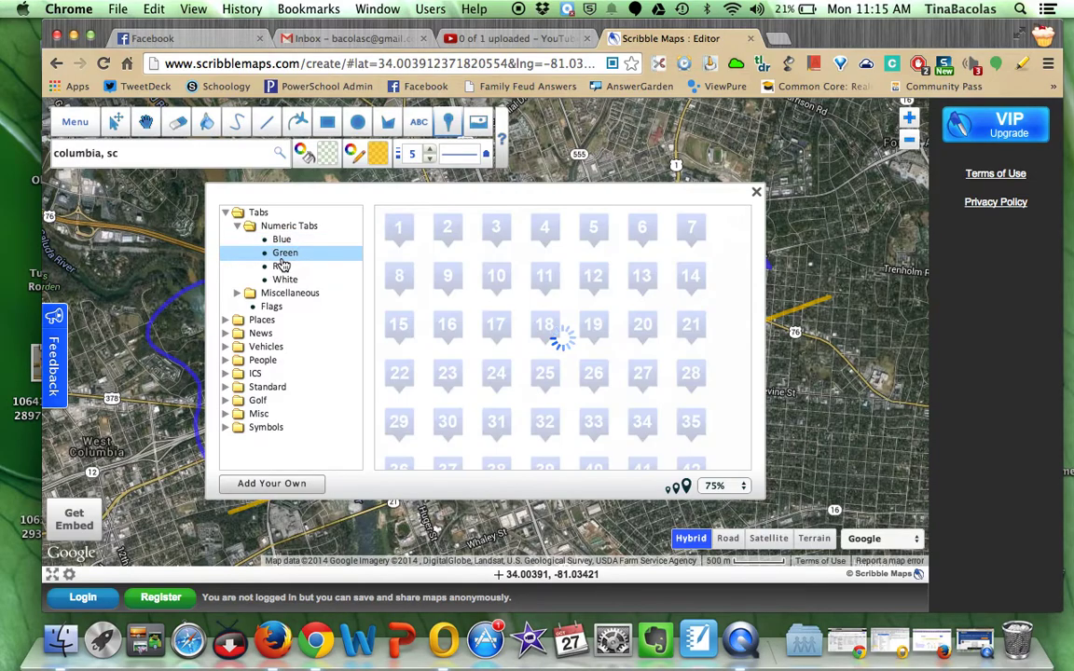
{"action": "left_click", "coordinate": [226, 321]}
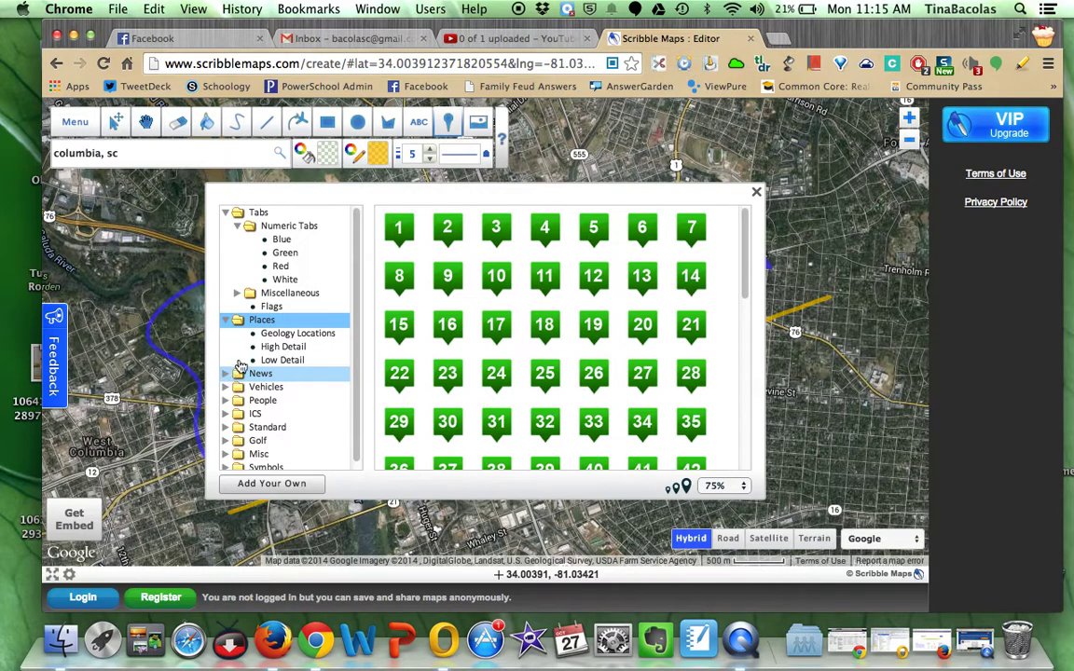
{"action": "left_click", "coordinate": [293, 338]}
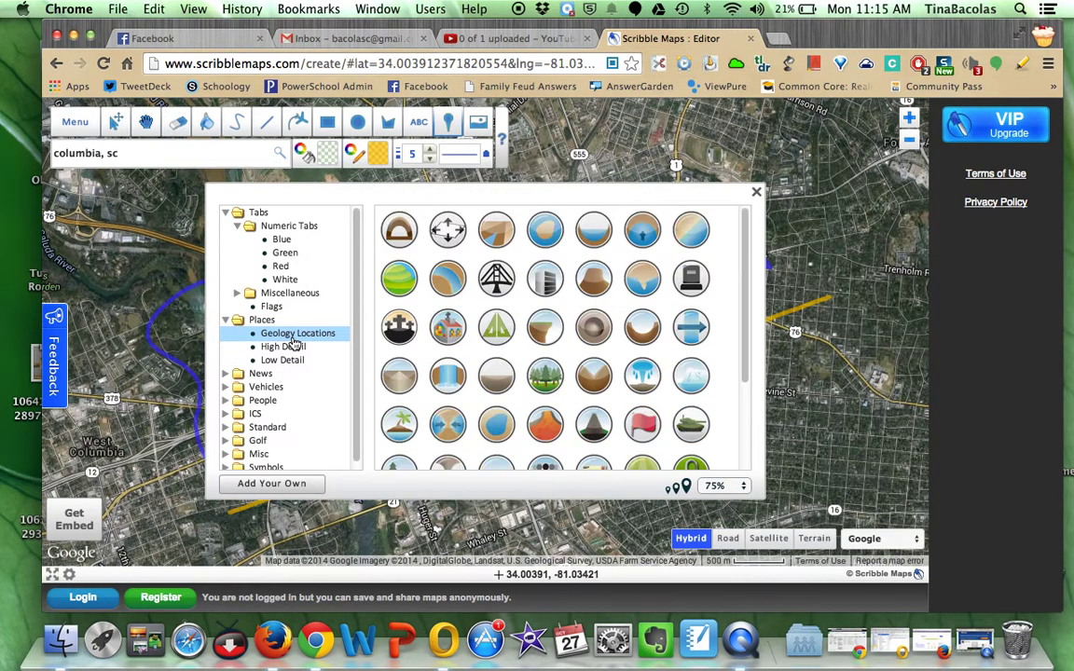
{"action": "scroll", "coordinate": [433, 357], "scroll_direction": "down", "scroll_amount": 1}
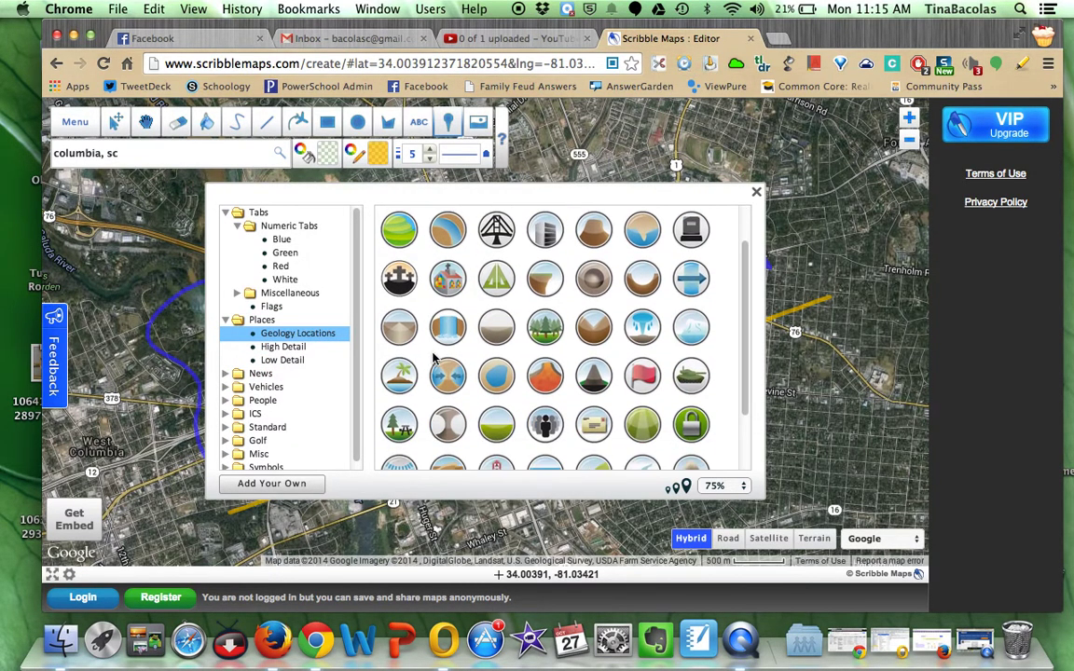
{"action": "left_click", "coordinate": [547, 331]}
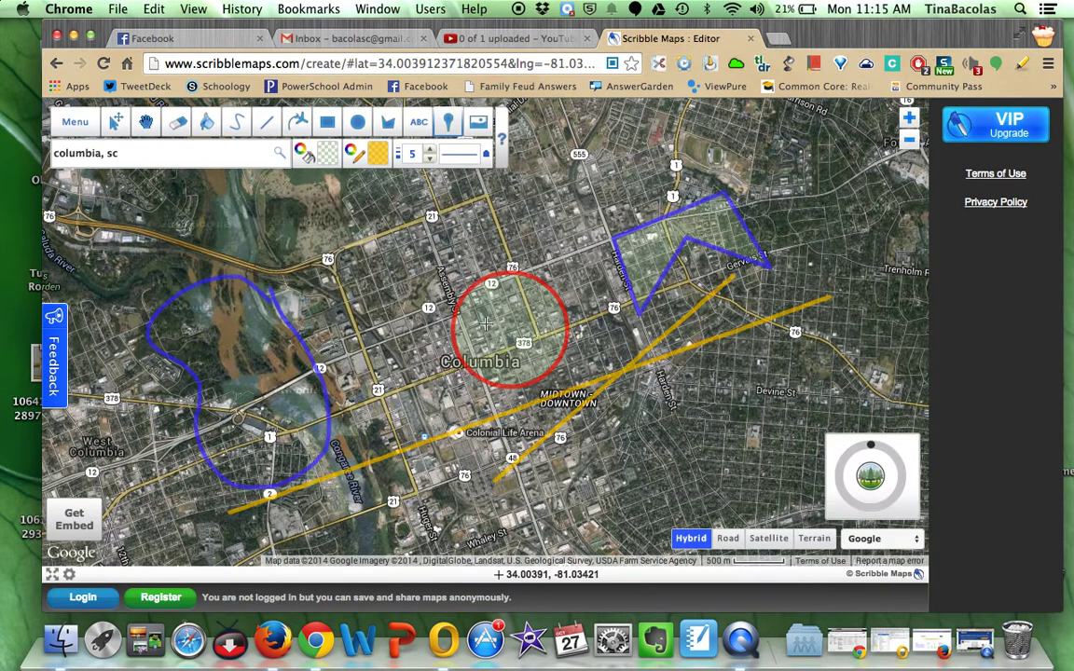
- Drop a forest marker northwest of the red circle titled 'State Park', described 'this is a park I visited'
{"action": "left_click", "coordinate": [377, 266]}
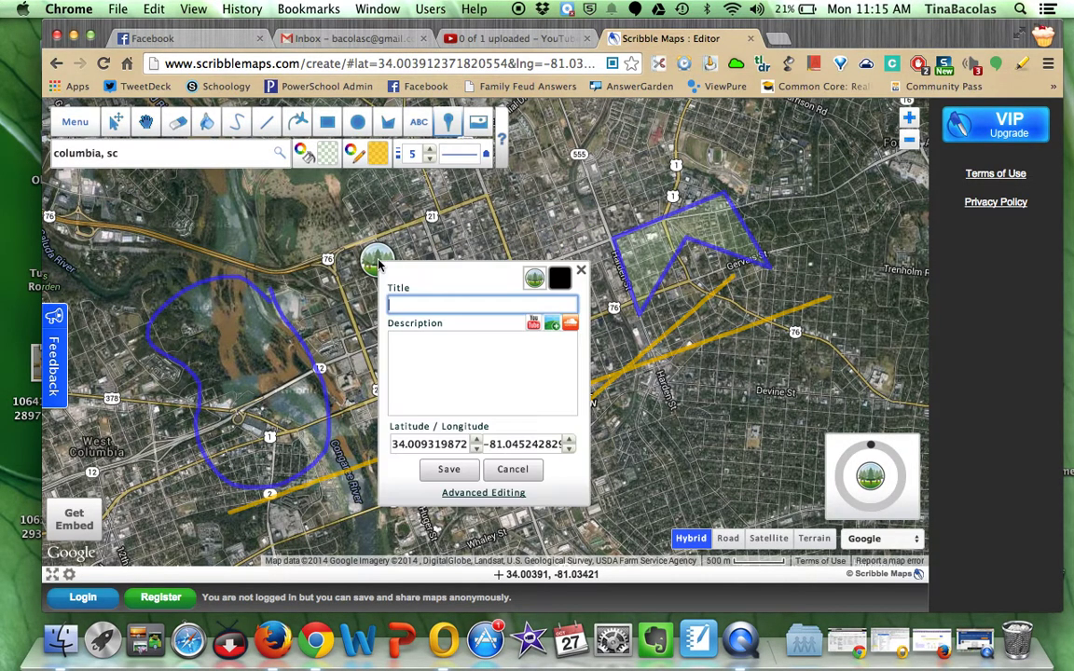
{"action": "left_click", "coordinate": [415, 387]}
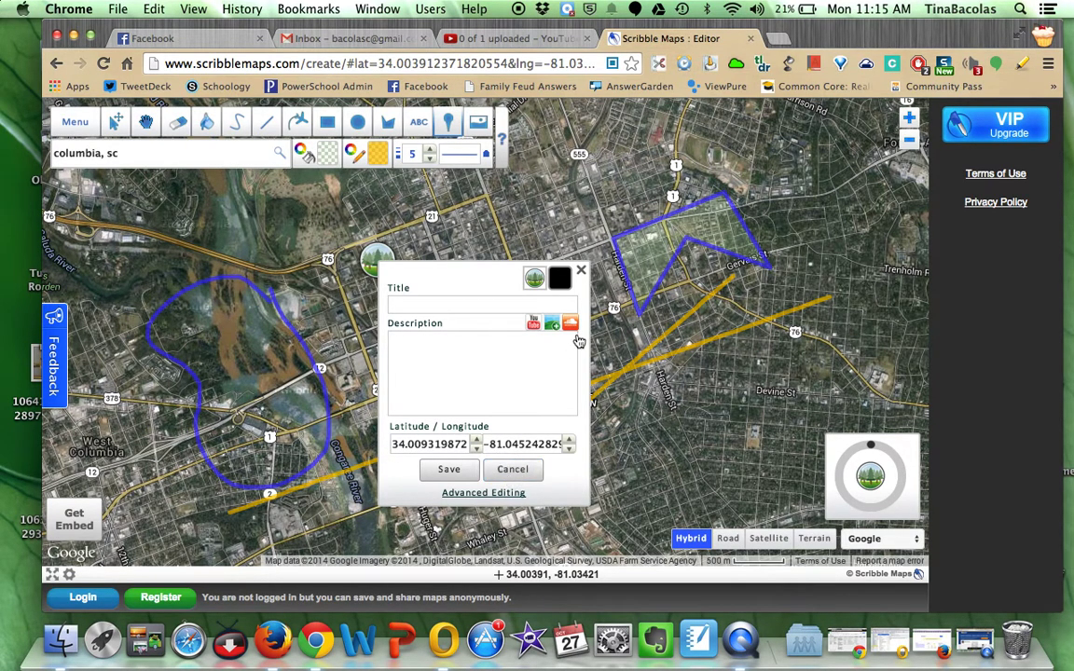
{"action": "left_click", "coordinate": [581, 274]}
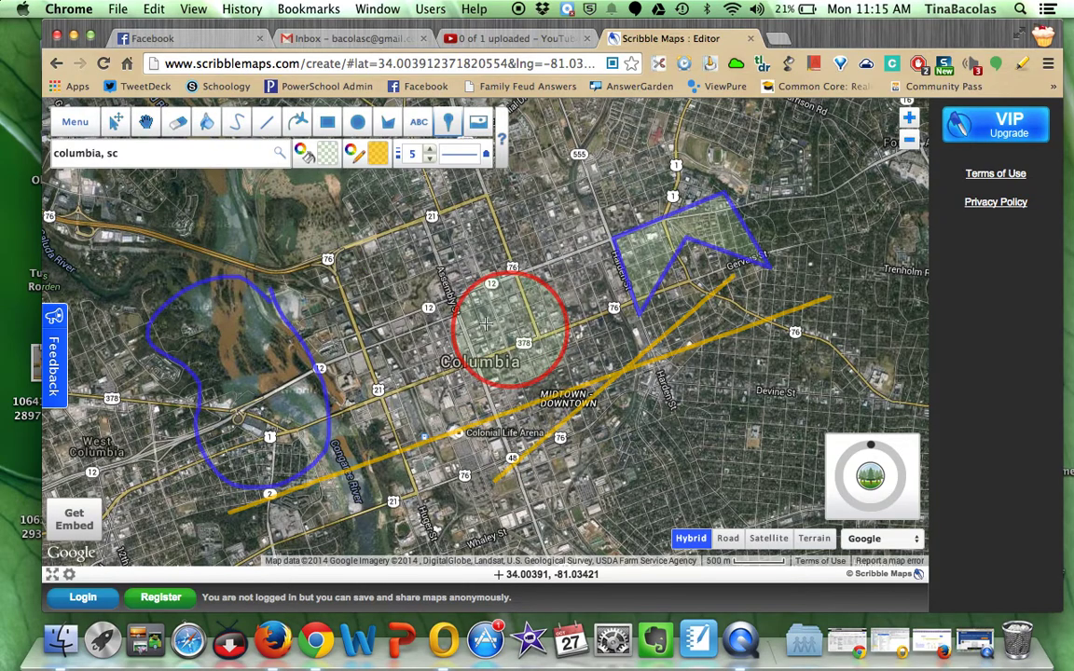
{"action": "left_click", "coordinate": [401, 252]}
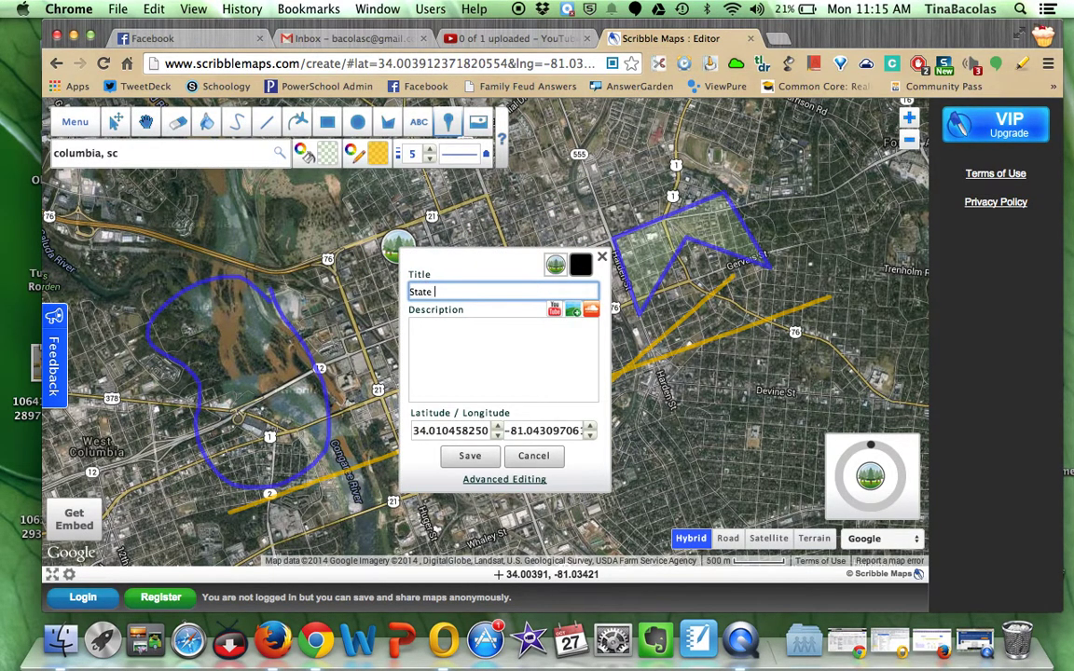
{"action": "left_click", "coordinate": [411, 326]}
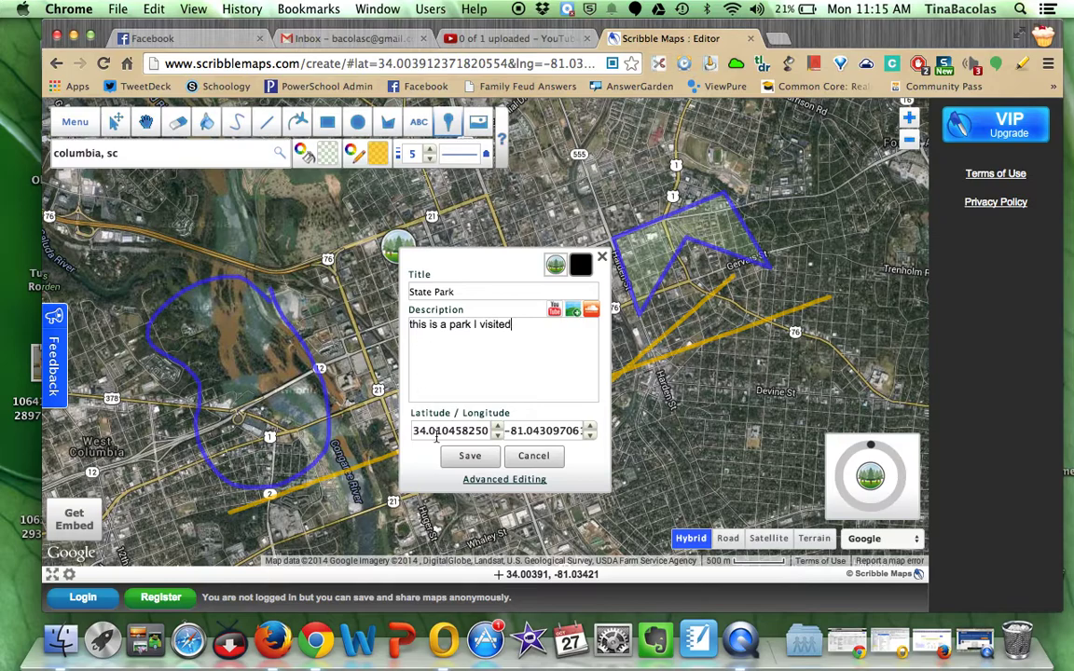
{"action": "left_click", "coordinate": [470, 455]}
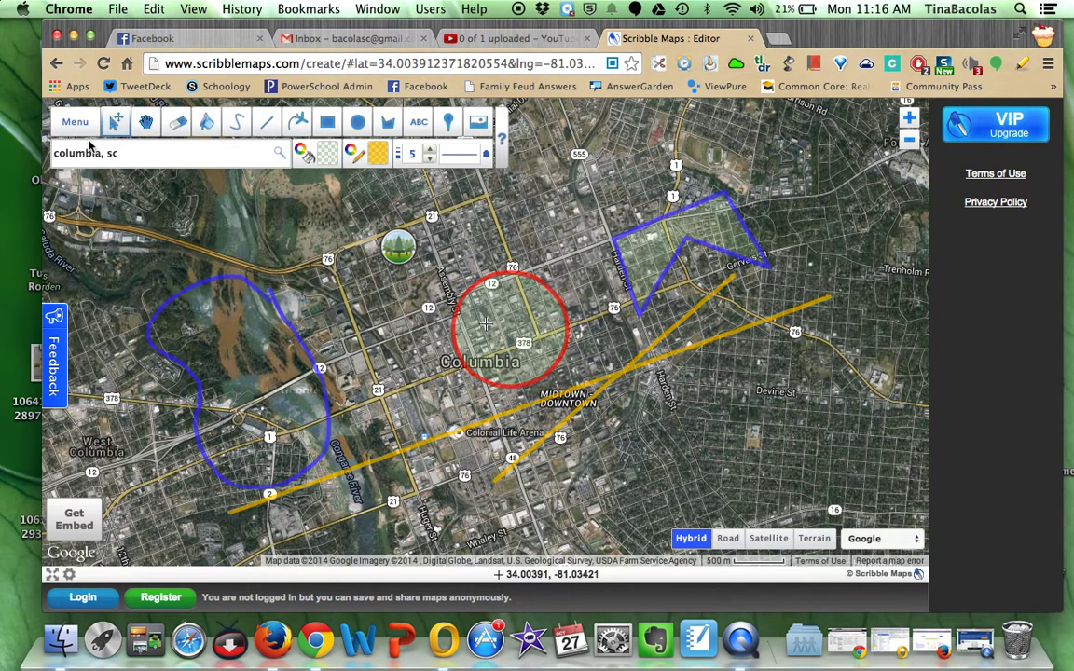
- Save the map publicly under the author's name, then select its direct link and close the summary
{"action": "left_click", "coordinate": [76, 124]}
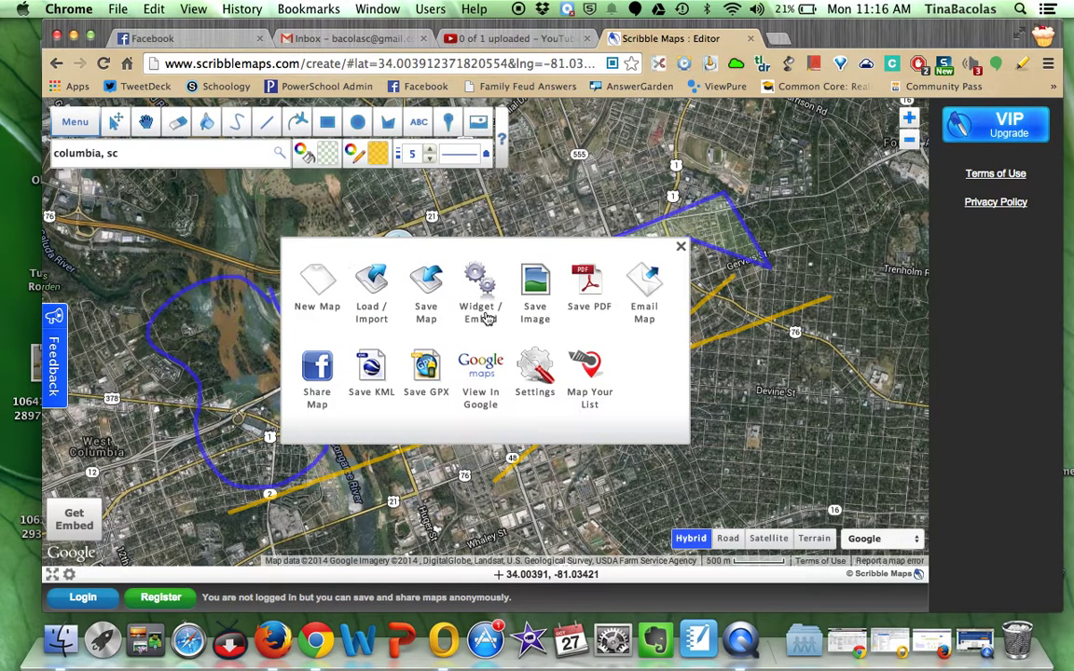
{"action": "left_click", "coordinate": [428, 285]}
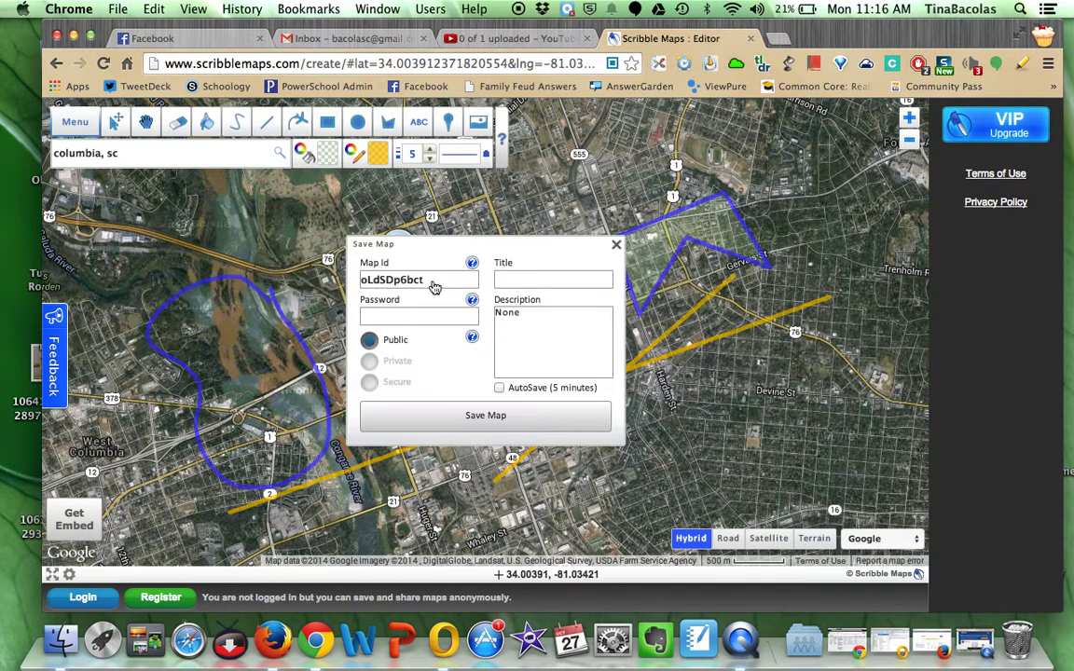
{"action": "left_click", "coordinate": [512, 277]}
{"action": "left_click", "coordinate": [480, 415]}
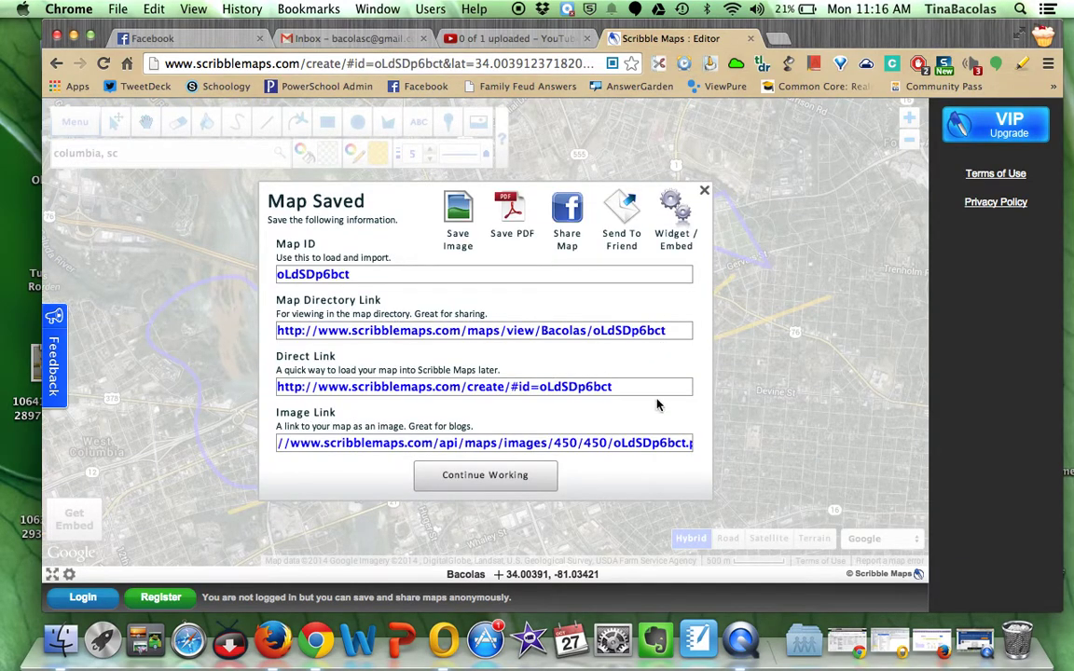
{"action": "left_click_drag", "start_coordinate": [615, 386], "coordinate": [277, 386]}
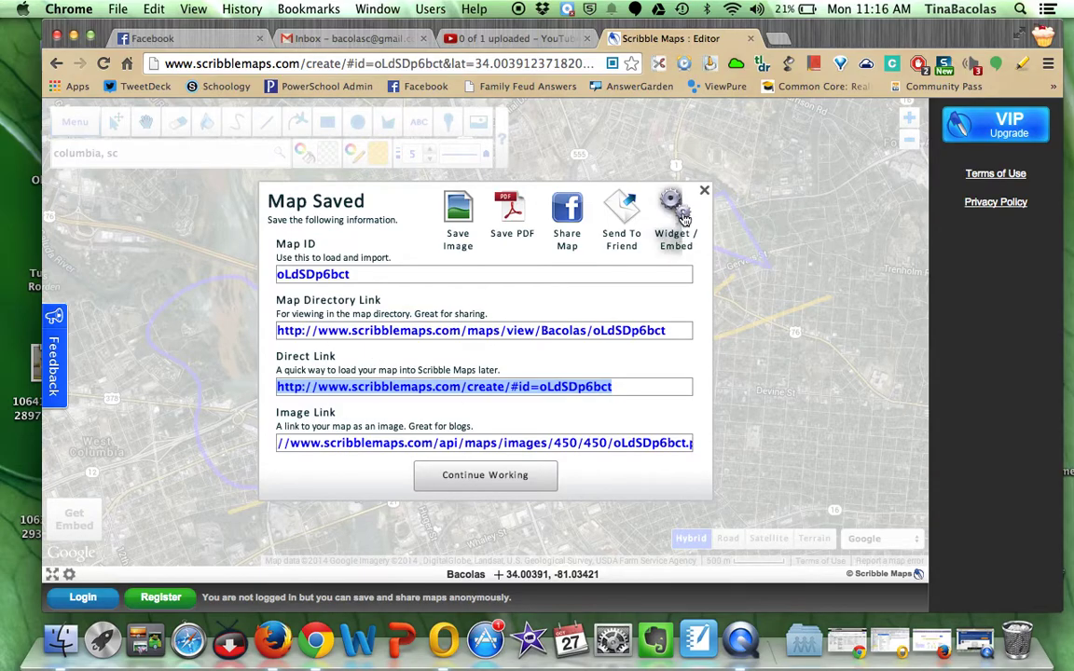
{"action": "left_click", "coordinate": [704, 190]}
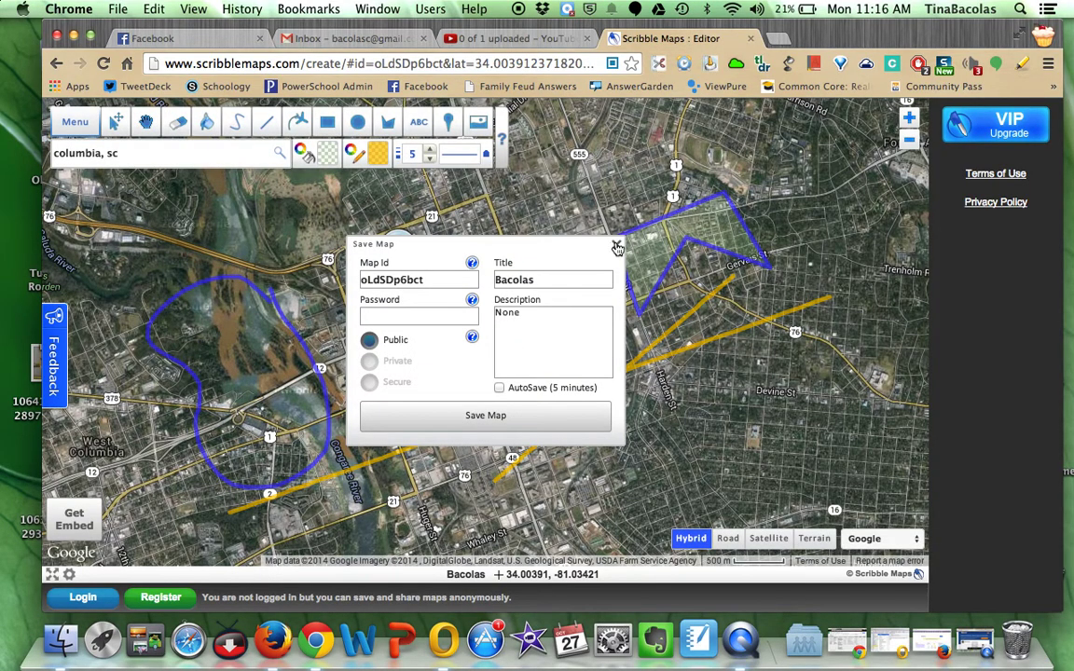
- Close the Save Map window and dismiss the main menu to return to the map editor
{"action": "left_click", "coordinate": [616, 247]}
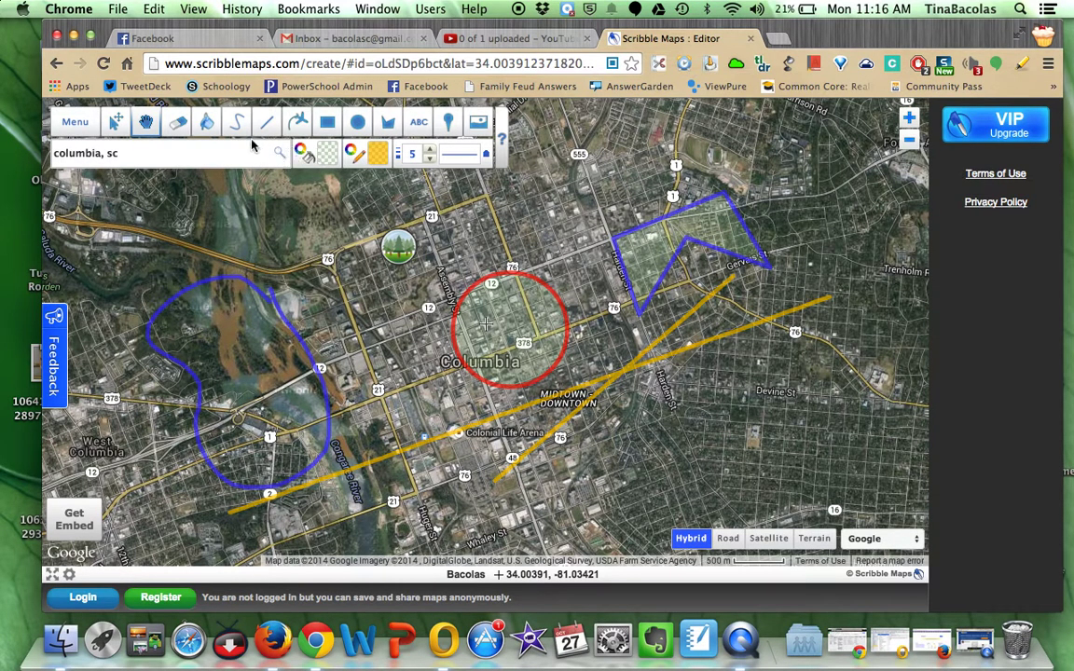
{"action": "left_click", "coordinate": [74, 127]}
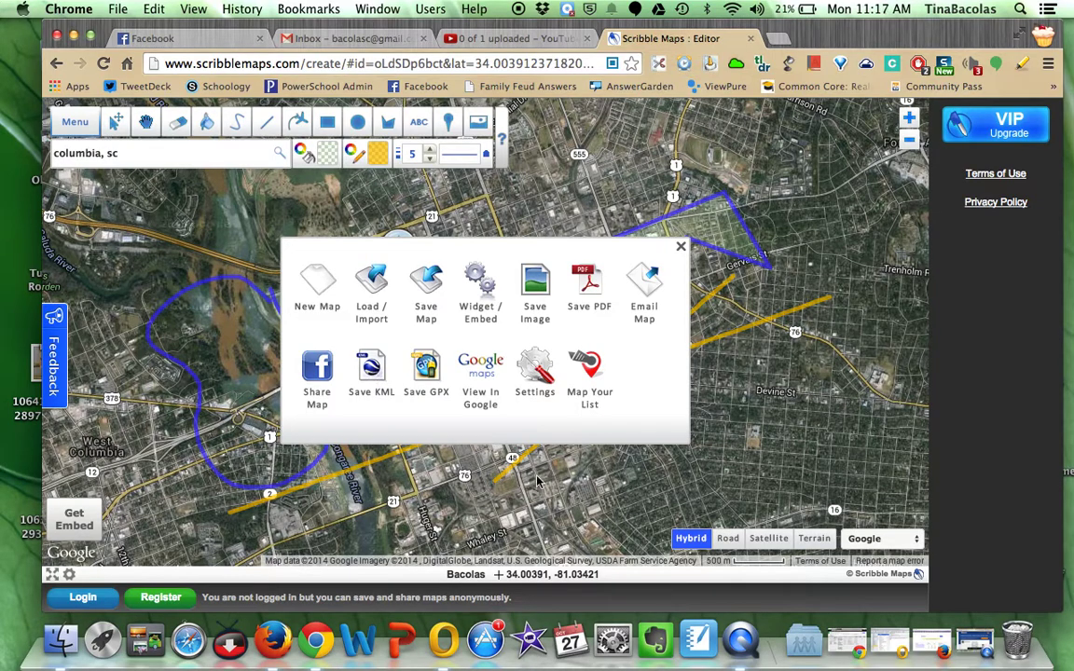
{"action": "left_click", "coordinate": [682, 248]}
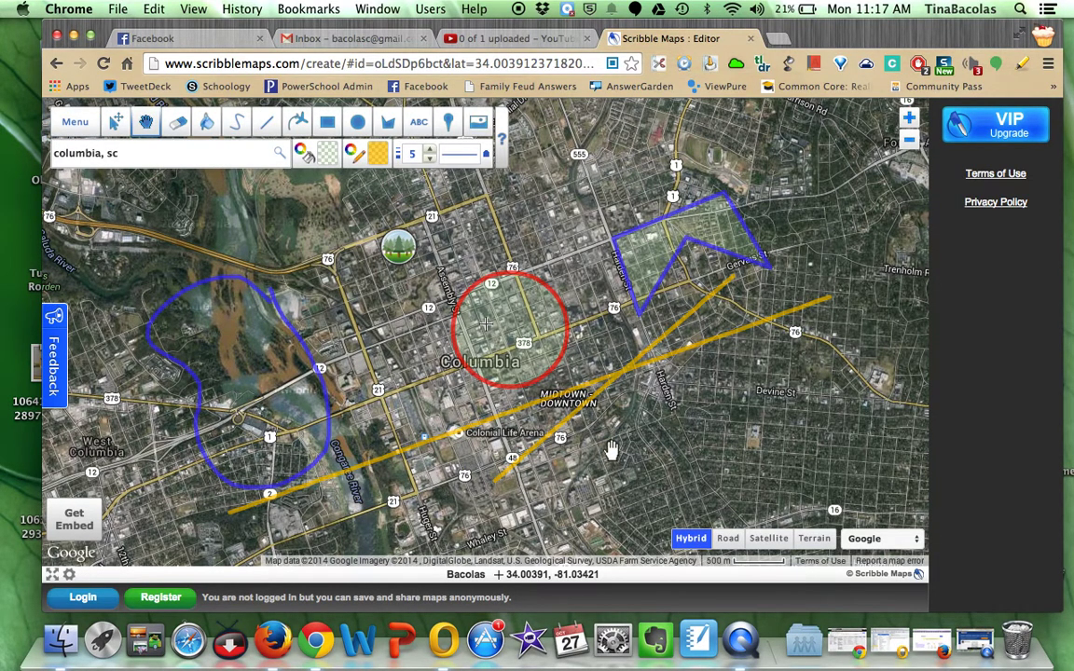